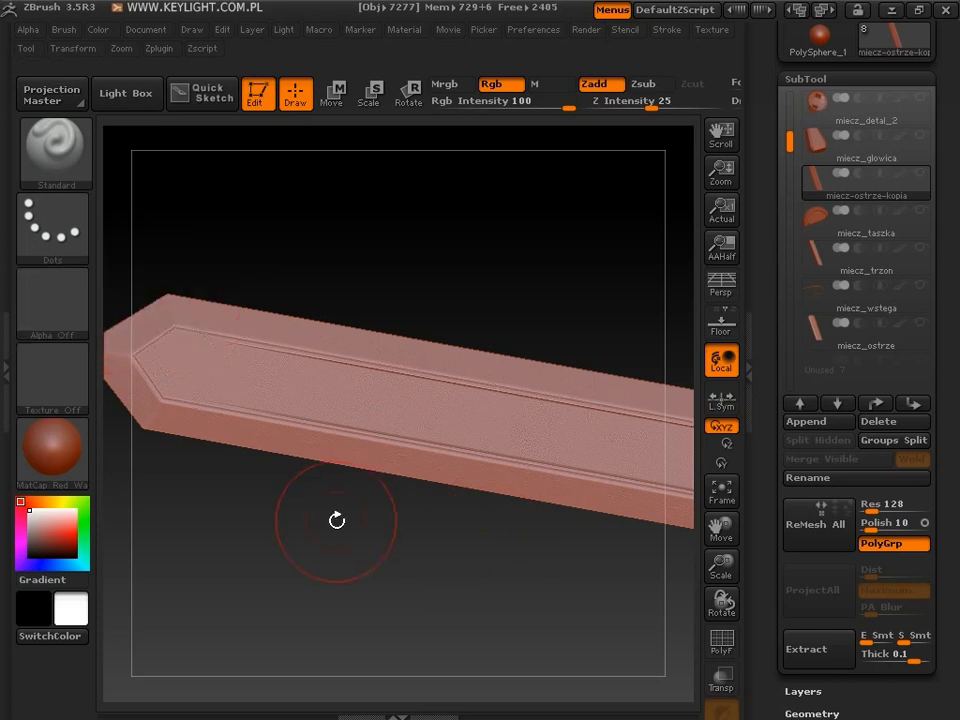
Scroll Firefox's Skull Vector Pack 1 page down to the five-skull preview image
{"action": "key", "text": "alt+Tab"}
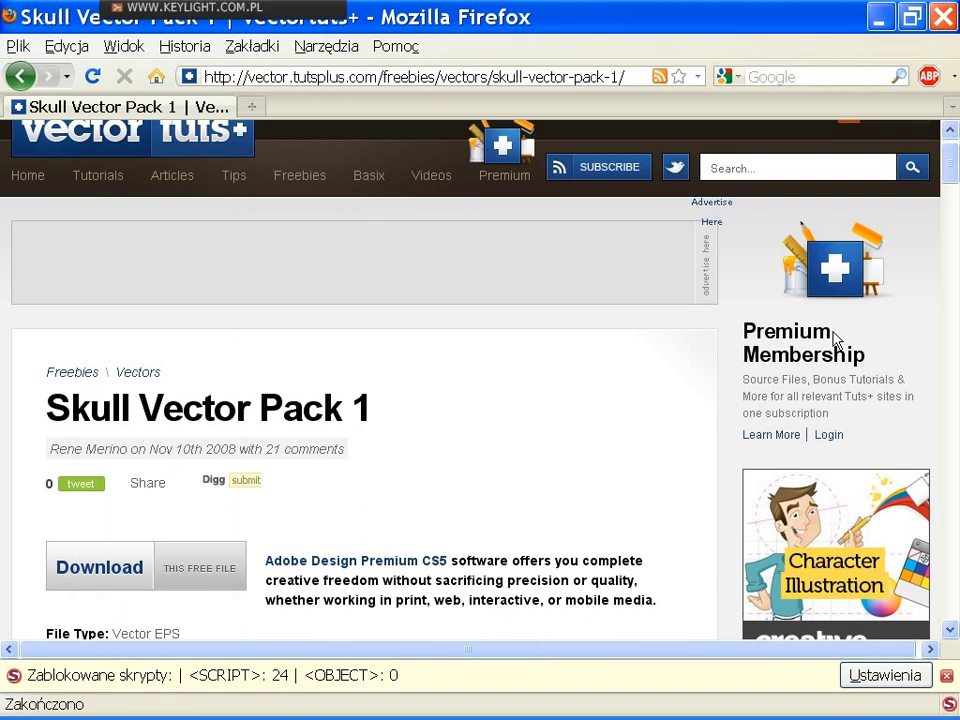
{"action": "left_click_drag", "start_coordinate": [951, 150], "coordinate": [948, 162]}
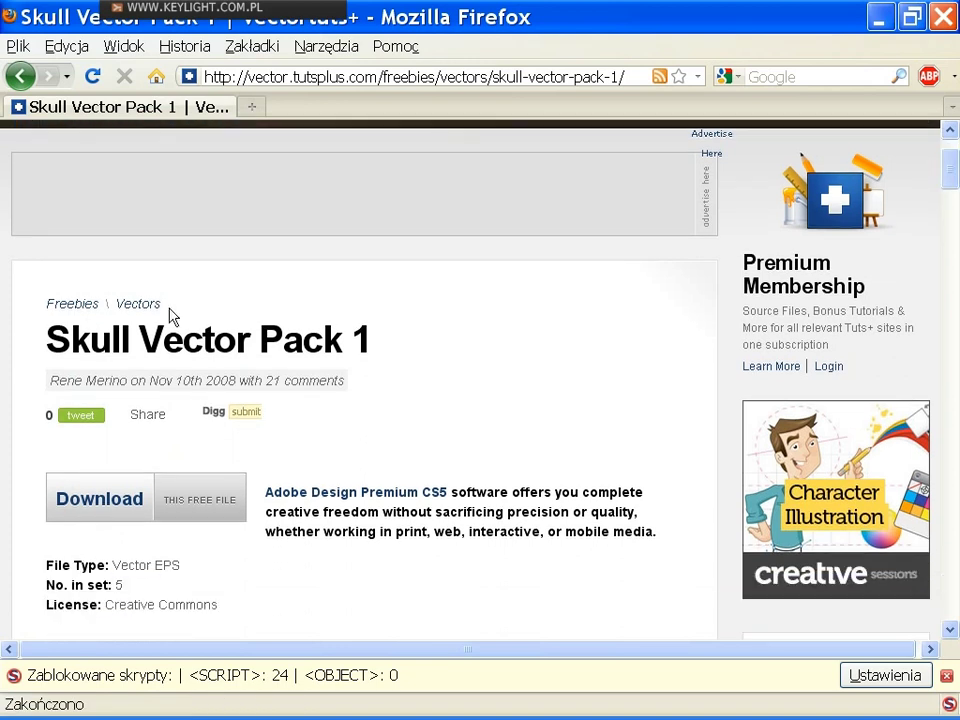
{"action": "left_click_drag", "start_coordinate": [954, 167], "coordinate": [950, 212]}
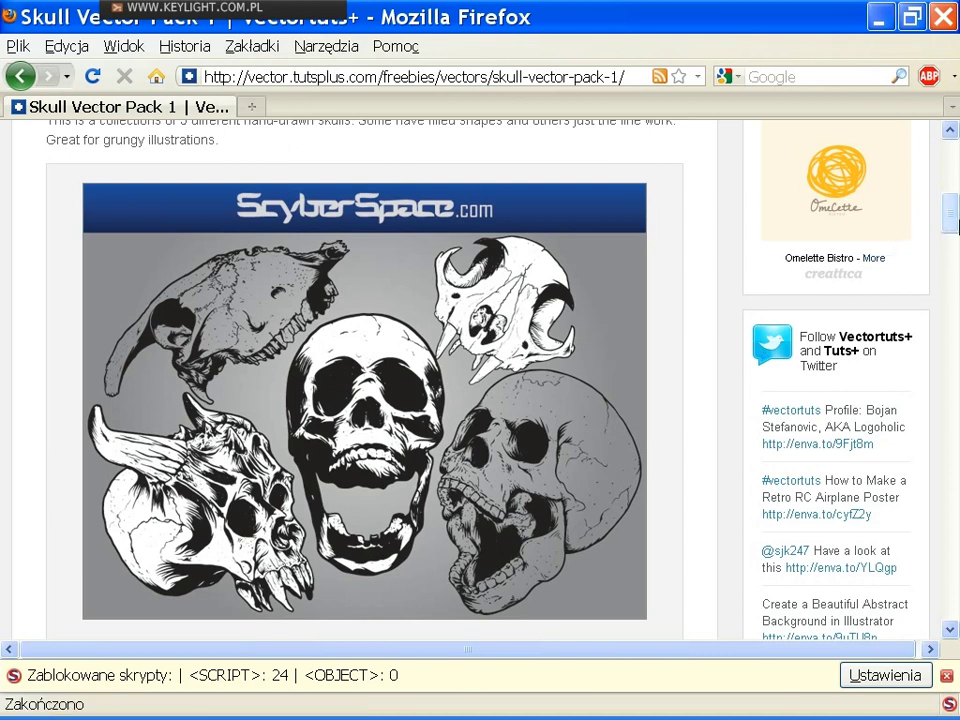
{"action": "scroll", "coordinate": [953, 213], "scroll_direction": "down", "scroll_amount": 1}
{"action": "scroll", "coordinate": [953, 218], "scroll_direction": "up", "scroll_amount": 1}
Show the grayscale Skull_1.psd in Photoshop, minimize Photoshop, then bring up the ZAlphas folder
{"action": "key", "text": "alt+Tab"}
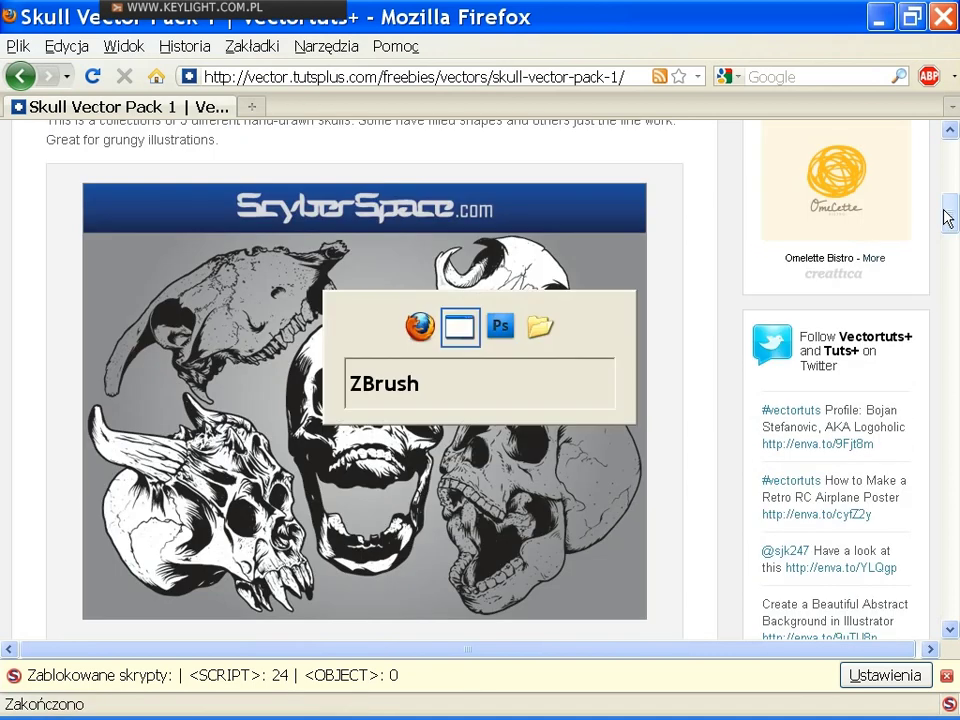
{"action": "key", "text": "alt+Tab"}
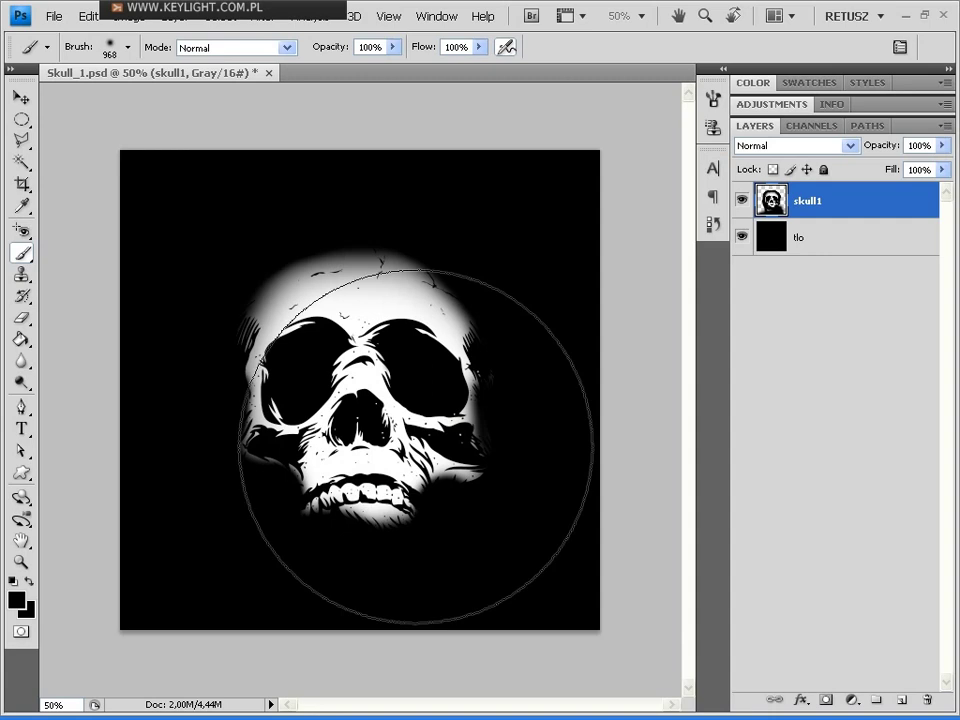
{"action": "left_click", "coordinate": [906, 16]}
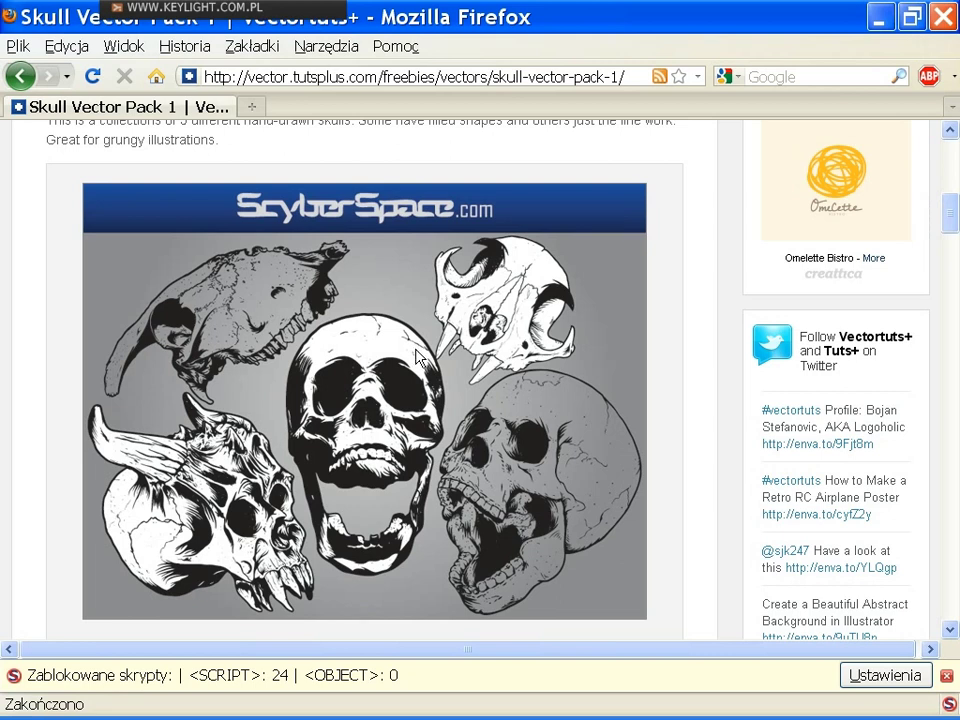
{"action": "key", "text": "alt+Tab"}
{"action": "key", "text": "alt+Tab"}
{"action": "key", "text": "alt+Tab"}
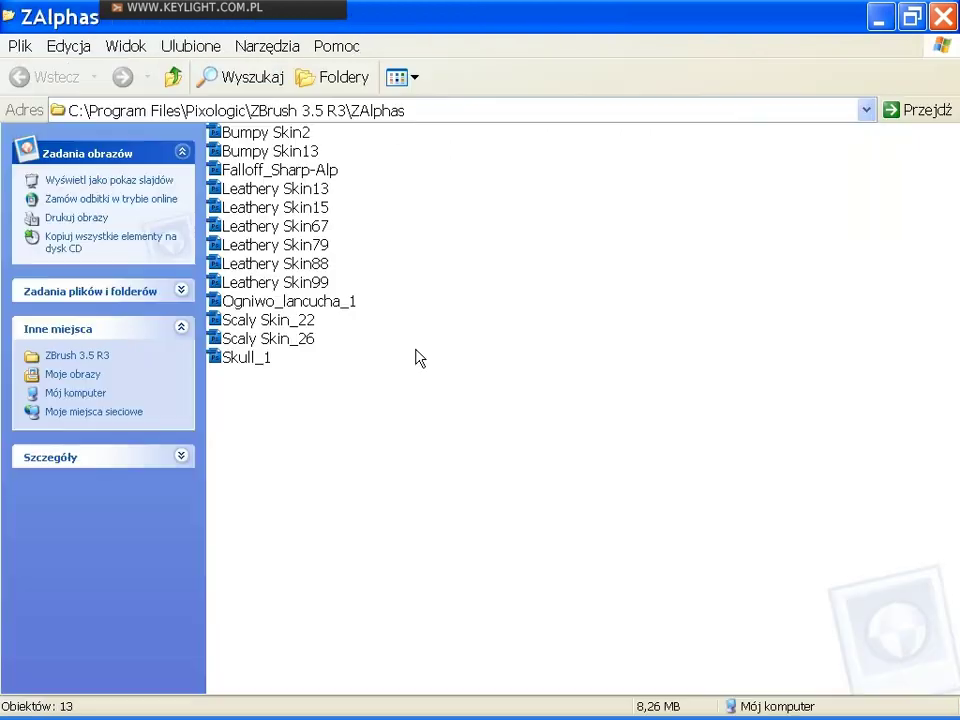
Highlight the ZAlphas folder path holding Skull_1, then minimize the Explorer window
{"action": "left_click", "coordinate": [355, 111]}
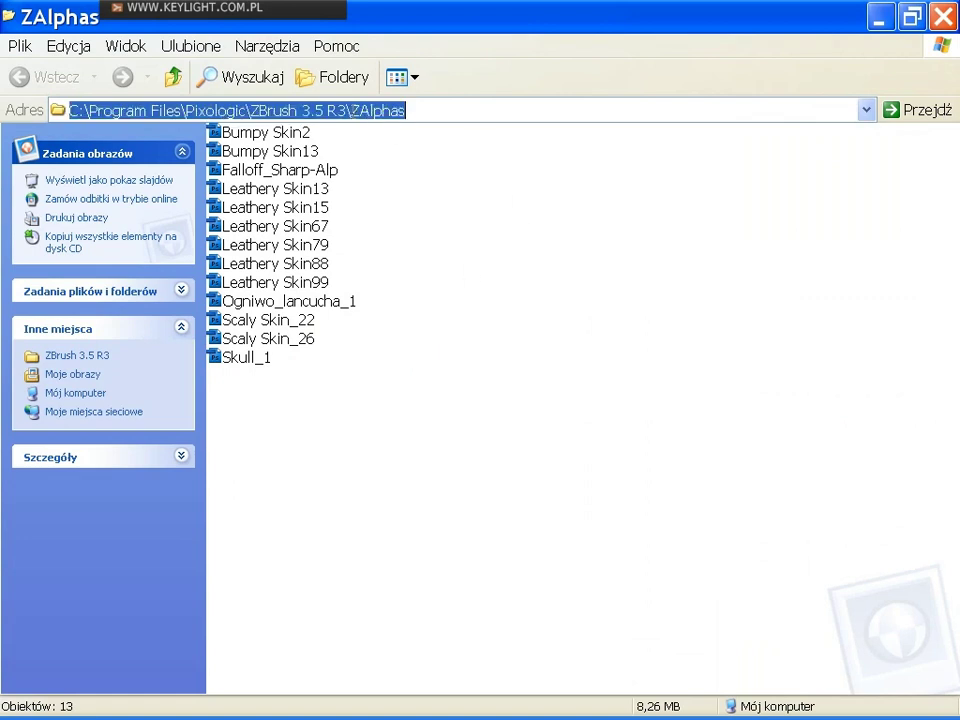
{"action": "left_click", "coordinate": [879, 16]}
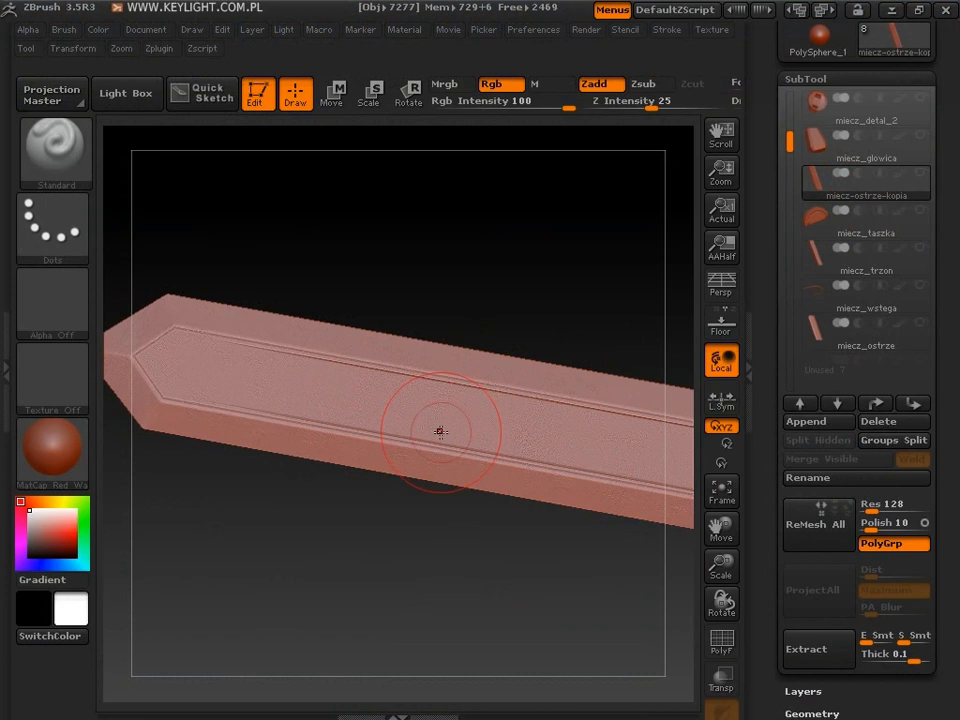
Frame and orbit the sword, then solo the miecz-ostrze-kopia blade subtool
{"action": "key", "text": "f"}
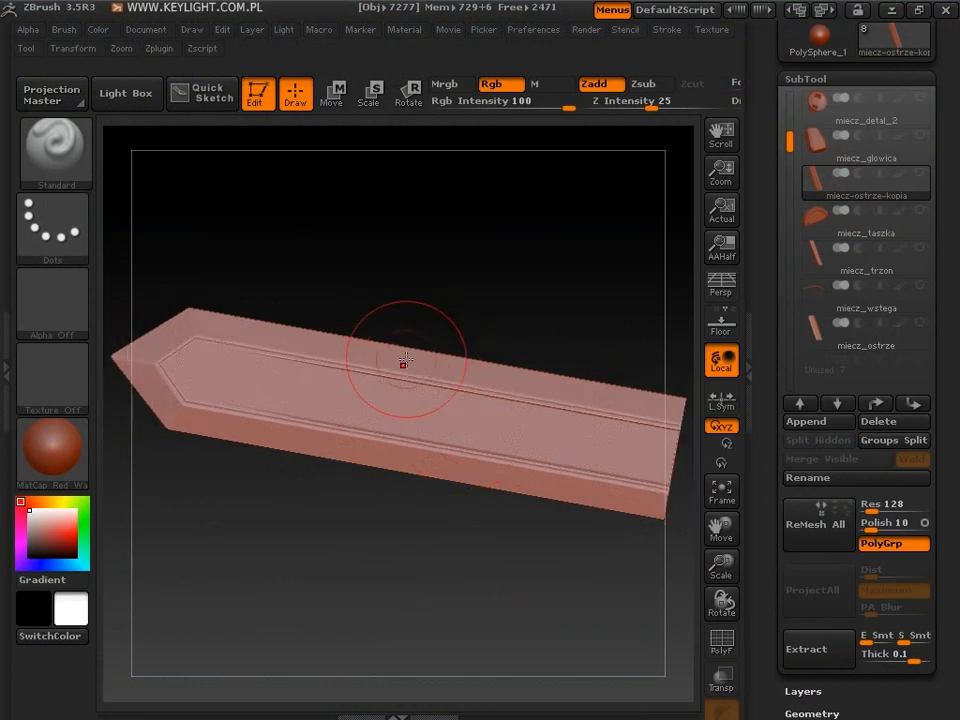
{"action": "mouse_move", "coordinate": [223, 565]}
{"action": "left_mouse_down"}
{"action": "mouse_move", "coordinate": [390, 594]}
{"action": "mouse_move", "coordinate": [386, 587]}
{"action": "mouse_move", "coordinate": [364, 624]}
{"action": "mouse_move", "coordinate": [330, 637]}
{"action": "mouse_move", "coordinate": [463, 461]}
{"action": "left_mouse_up"}
{"action": "mouse_move", "coordinate": [579, 208]}
{"action": "left_mouse_down"}
{"action": "mouse_move", "coordinate": [598, 302]}
{"action": "mouse_move", "coordinate": [583, 392]}
{"action": "mouse_move", "coordinate": [407, 244]}
{"action": "mouse_move", "coordinate": [414, 204]}
{"action": "mouse_move", "coordinate": [453, 132]}
{"action": "mouse_move", "coordinate": [490, 115]}
{"action": "left_mouse_up"}
{"action": "left_click", "coordinate": [919, 174], "text": "shift"}
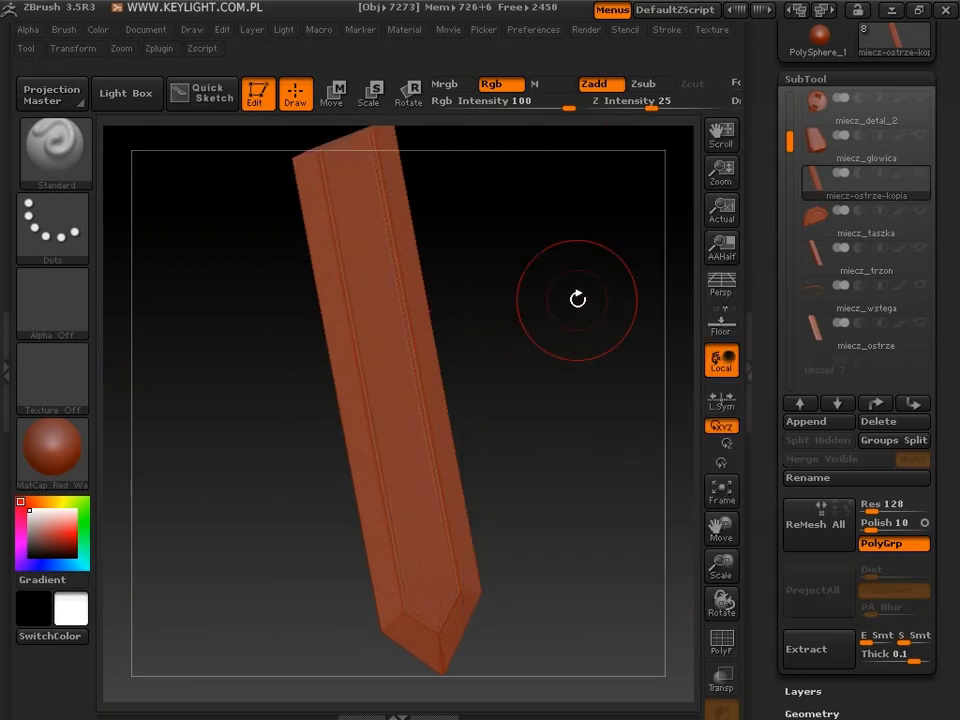
Snap the blade to front view, pan and zoom in close, keeping miecz_taszka hidden
{"action": "left_click_drag", "start_coordinate": [521, 270], "coordinate": [529, 253], "text": "shift"}
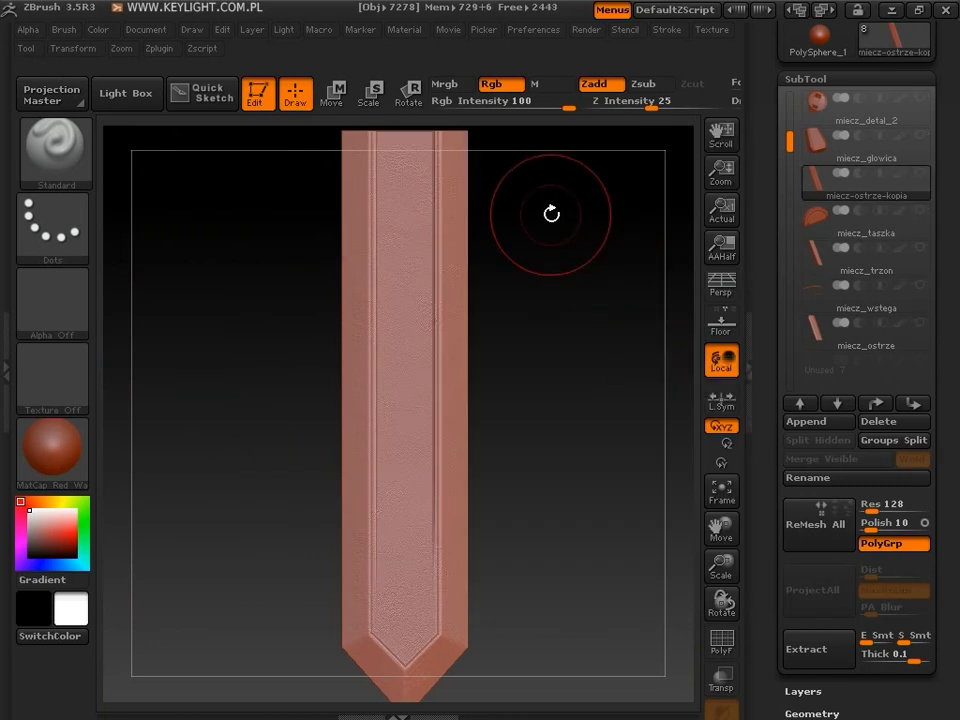
{"action": "mouse_move", "coordinate": [561, 218]}
{"action": "left_mouse_down", "text": "alt"}
{"action": "mouse_move", "coordinate": [512, 261]}
{"action": "mouse_move", "coordinate": [489, 253]}
{"action": "mouse_move", "coordinate": [626, 484]}
{"action": "left_mouse_up", "text": "alt"}
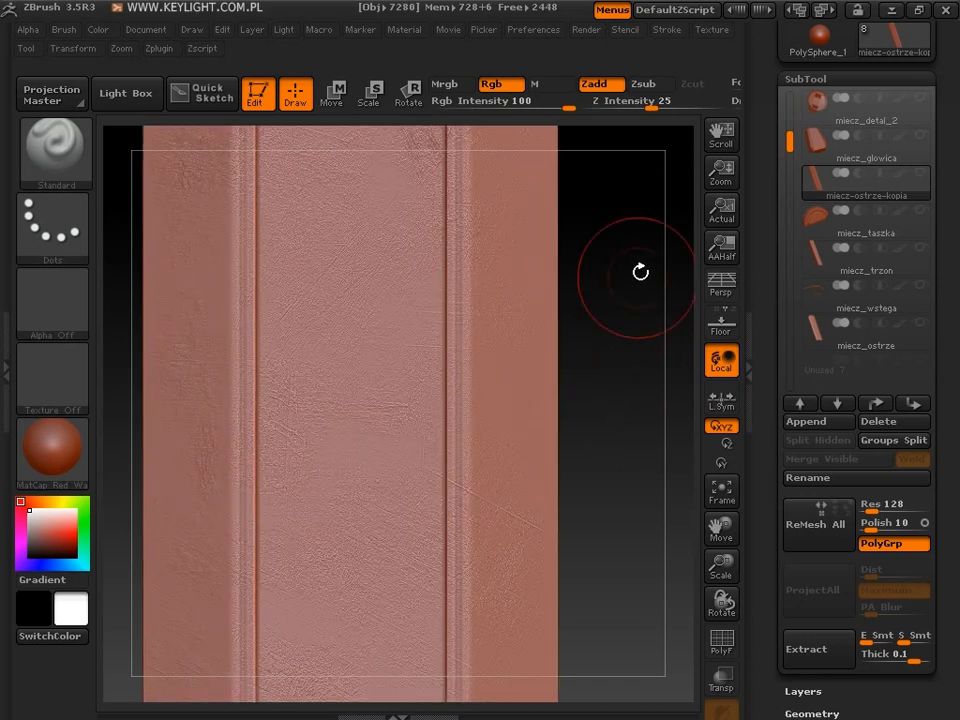
{"action": "left_click_drag", "start_coordinate": [640, 271], "coordinate": [630, 420]}
{"action": "mouse_move", "coordinate": [636, 356]}
{"action": "left_mouse_down"}
{"action": "mouse_move", "coordinate": [606, 240]}
{"action": "mouse_move", "coordinate": [619, 261]}
{"action": "left_mouse_up"}
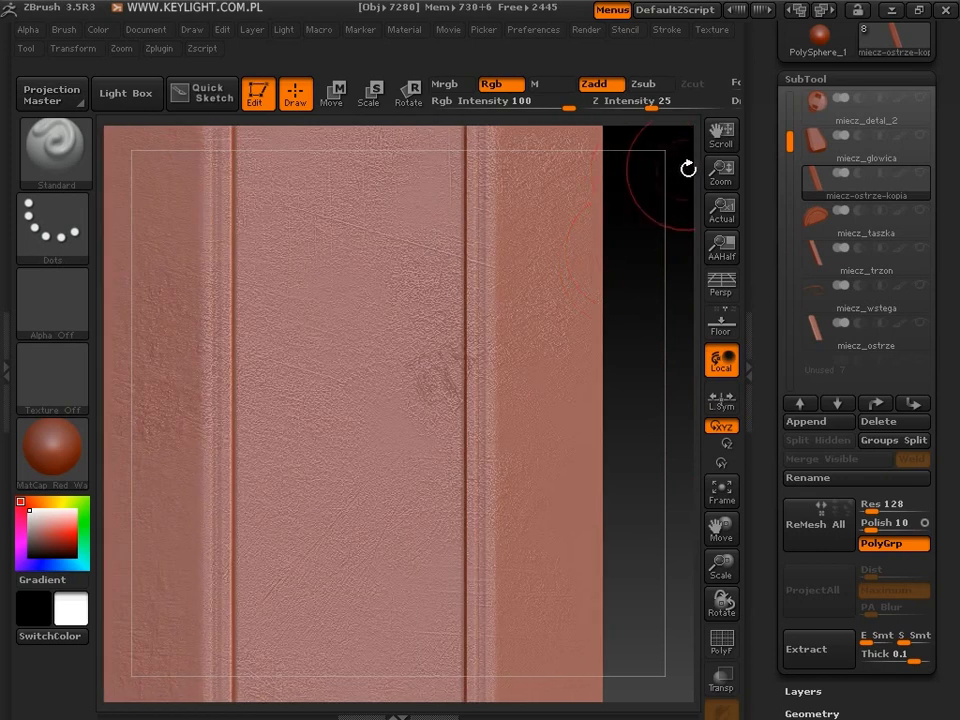
{"action": "mouse_move", "coordinate": [688, 169]}
{"action": "left_mouse_down"}
{"action": "mouse_move", "coordinate": [735, 594]}
{"action": "mouse_move", "coordinate": [735, 418]}
{"action": "left_mouse_up"}
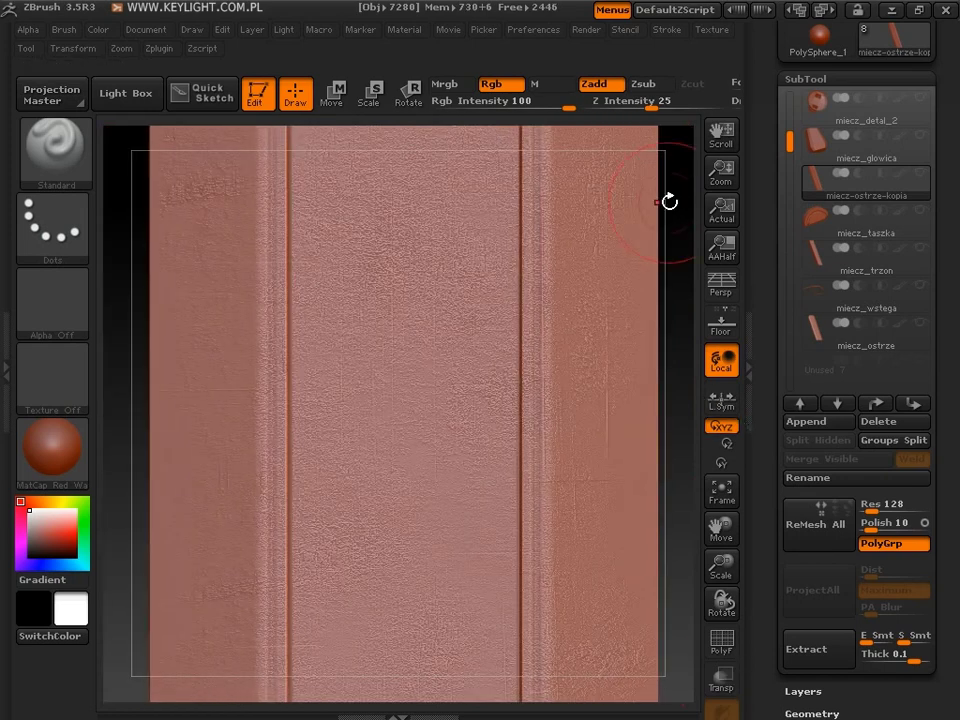
{"action": "mouse_move", "coordinate": [669, 202]}
{"action": "left_mouse_down"}
{"action": "mouse_move", "coordinate": [677, 388]}
{"action": "mouse_move", "coordinate": [683, 223]}
{"action": "left_mouse_up"}
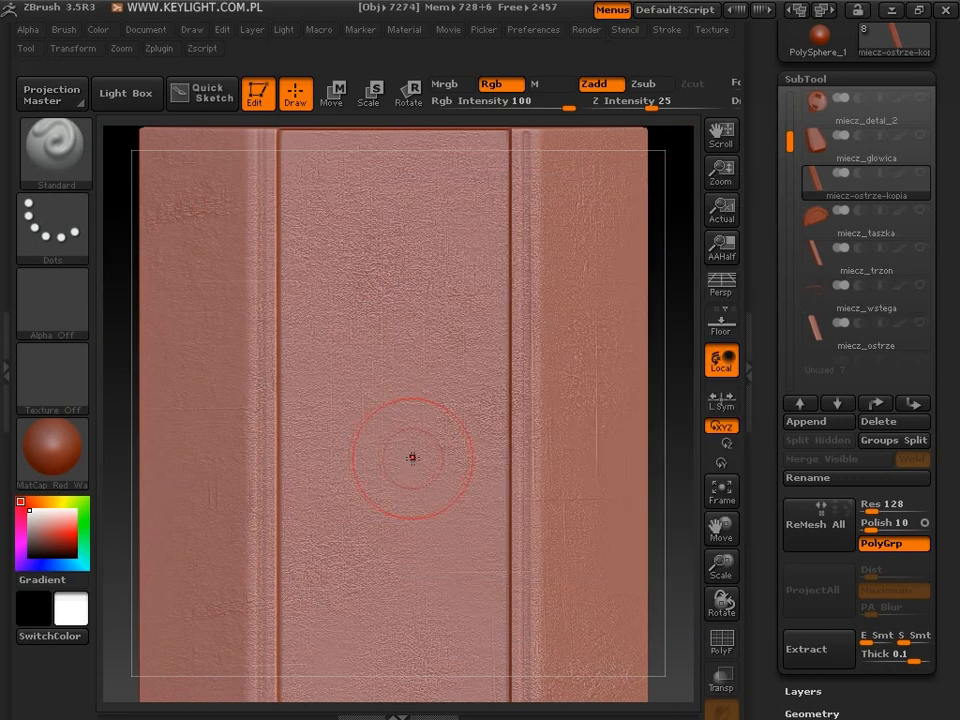
{"action": "left_click", "coordinate": [921, 213]}
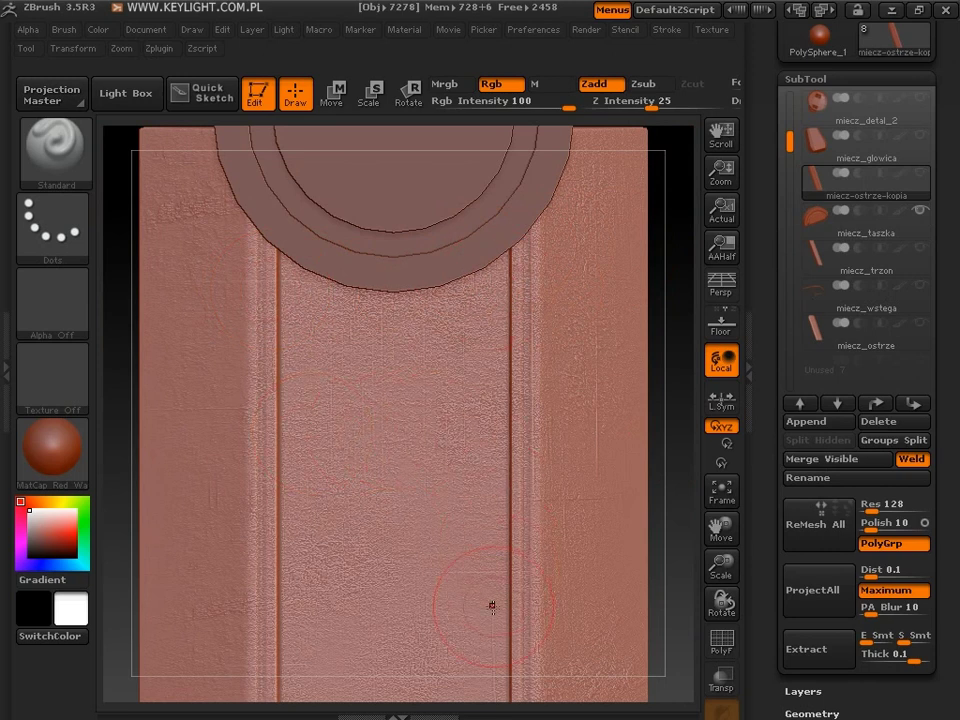
{"action": "mouse_move", "coordinate": [866, 220]}
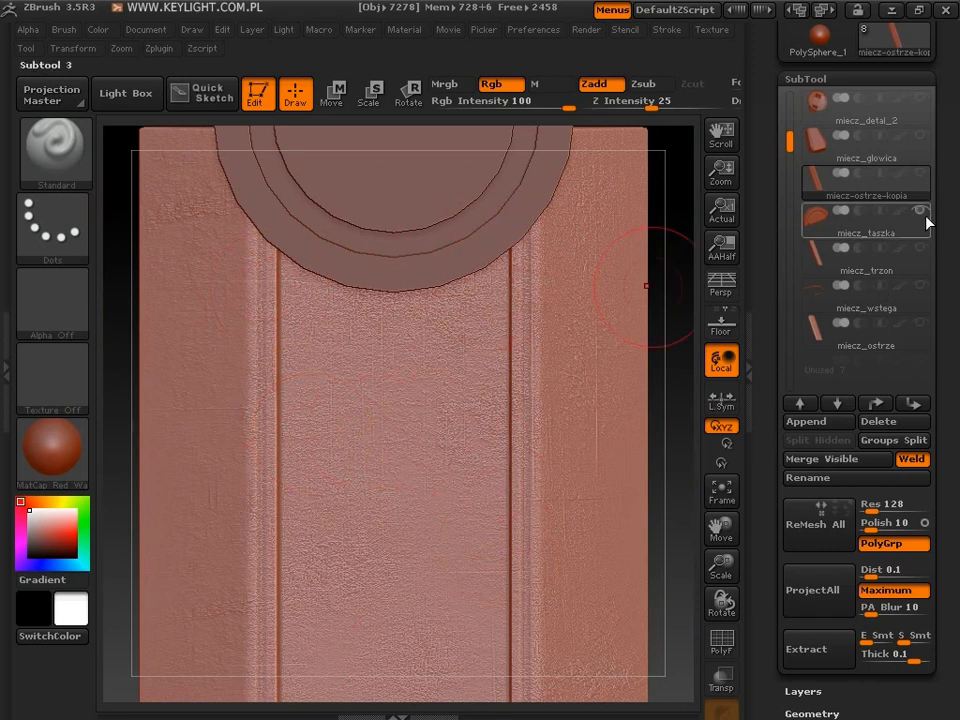
{"action": "left_click", "coordinate": [922, 213]}
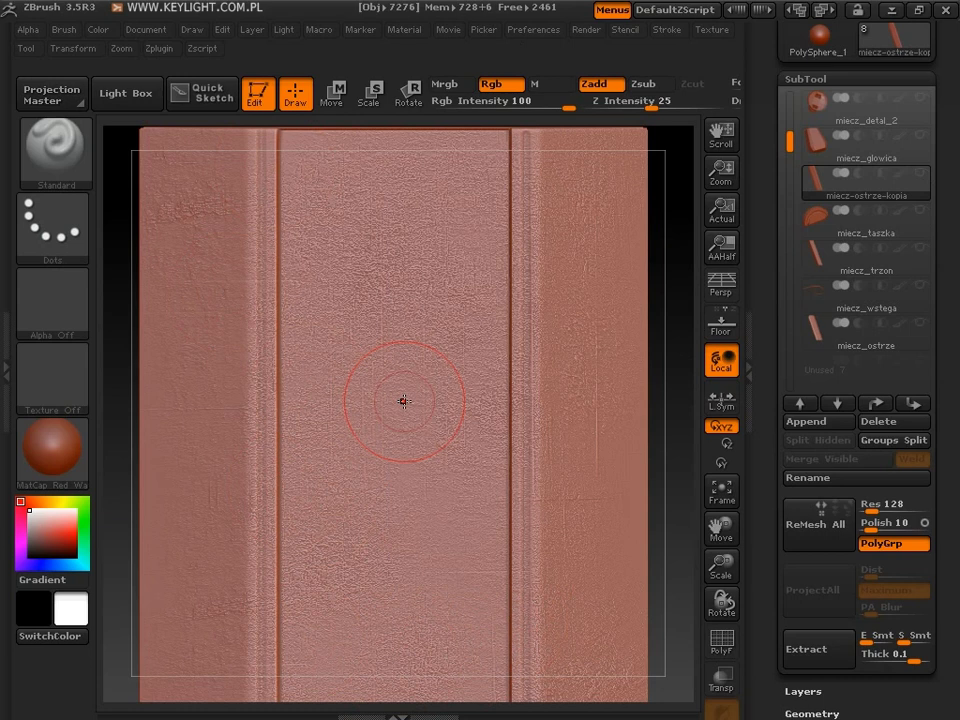
Choose the DragRect stroke and import ZAlphas\Skull_1 as the current alpha
{"action": "left_click", "coordinate": [46, 225]}
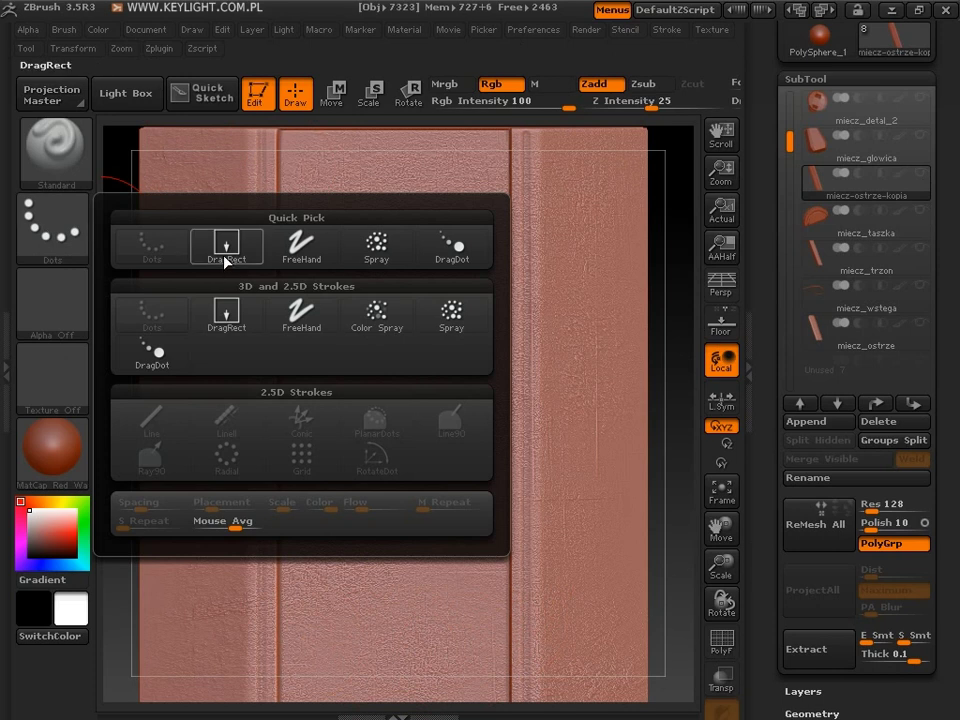
{"action": "left_click", "coordinate": [226, 259]}
{"action": "left_click", "coordinate": [54, 313]}
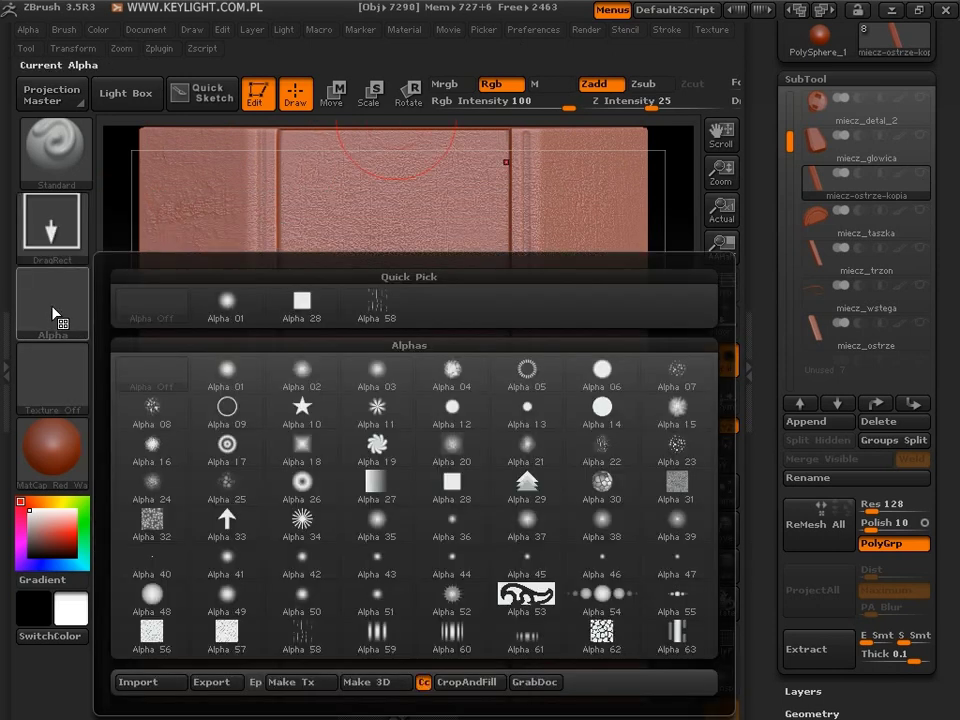
{"action": "left_click", "coordinate": [150, 684]}
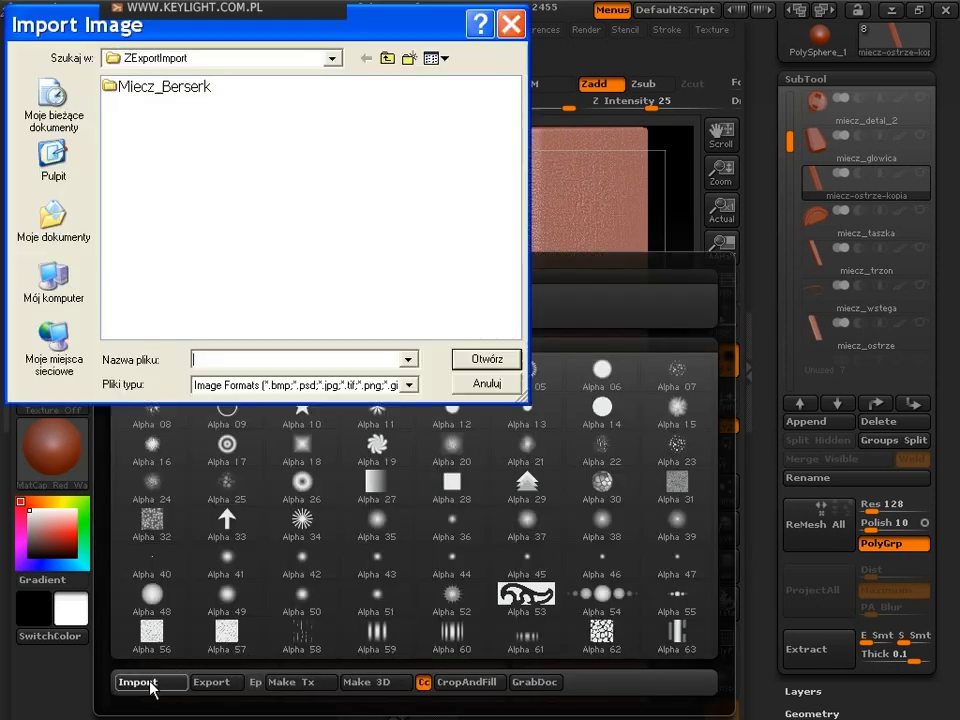
{"action": "left_click", "coordinate": [387, 58]}
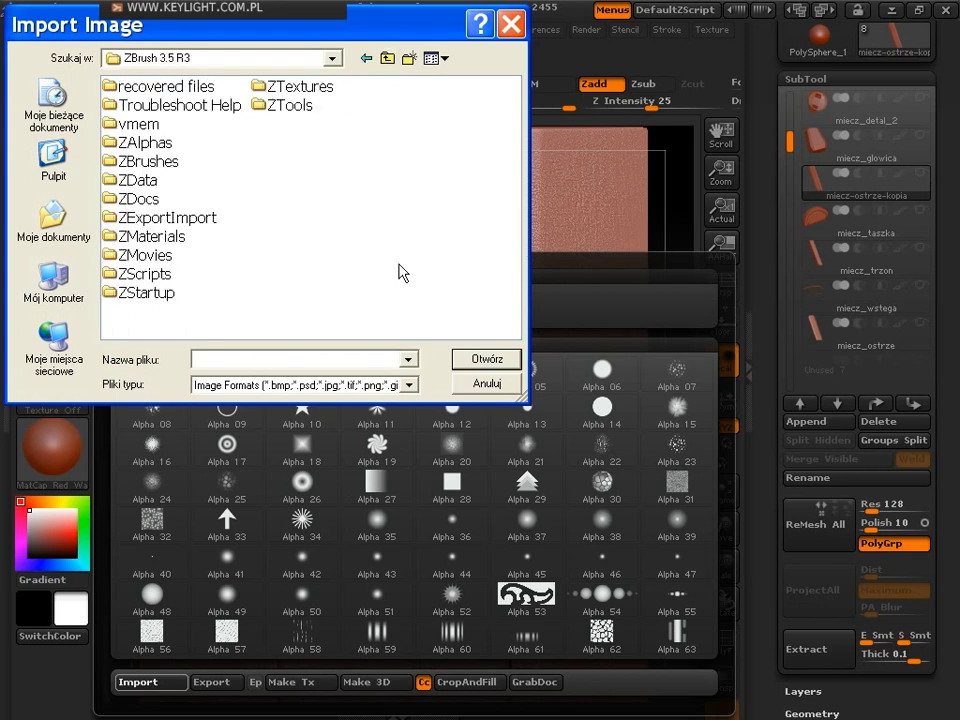
{"action": "double_click", "coordinate": [140, 142]}
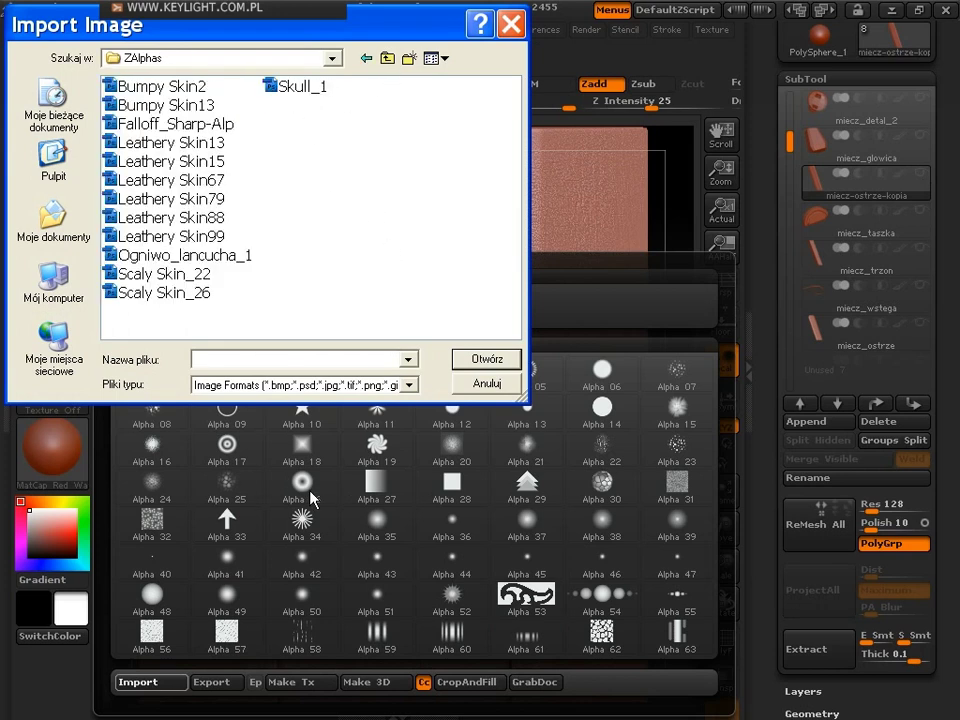
{"action": "left_click", "coordinate": [290, 86]}
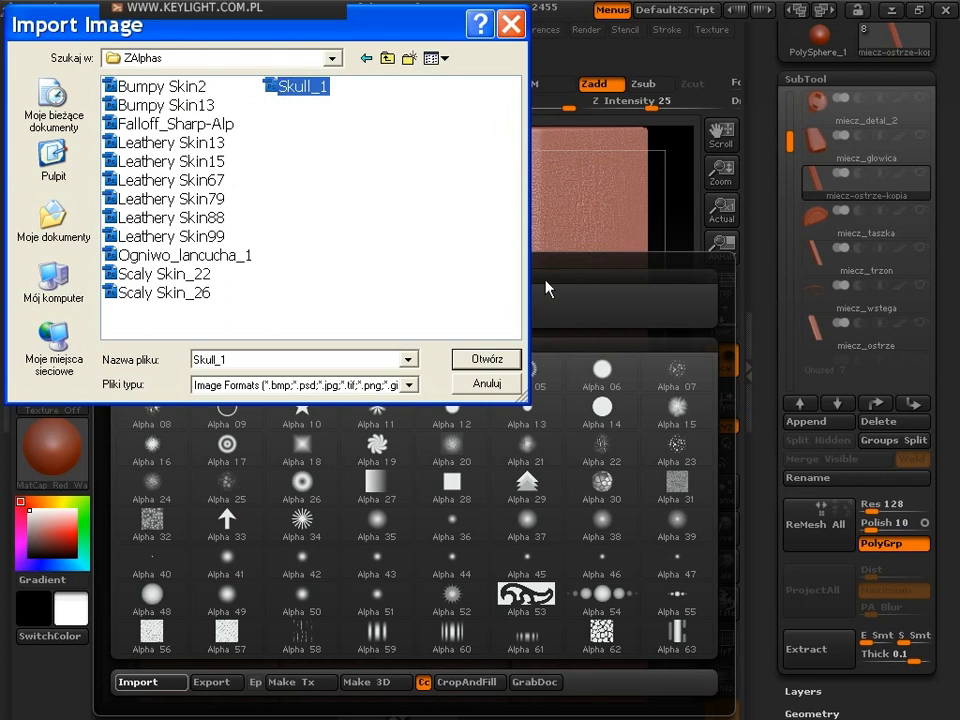
{"action": "double_click", "coordinate": [290, 86]}
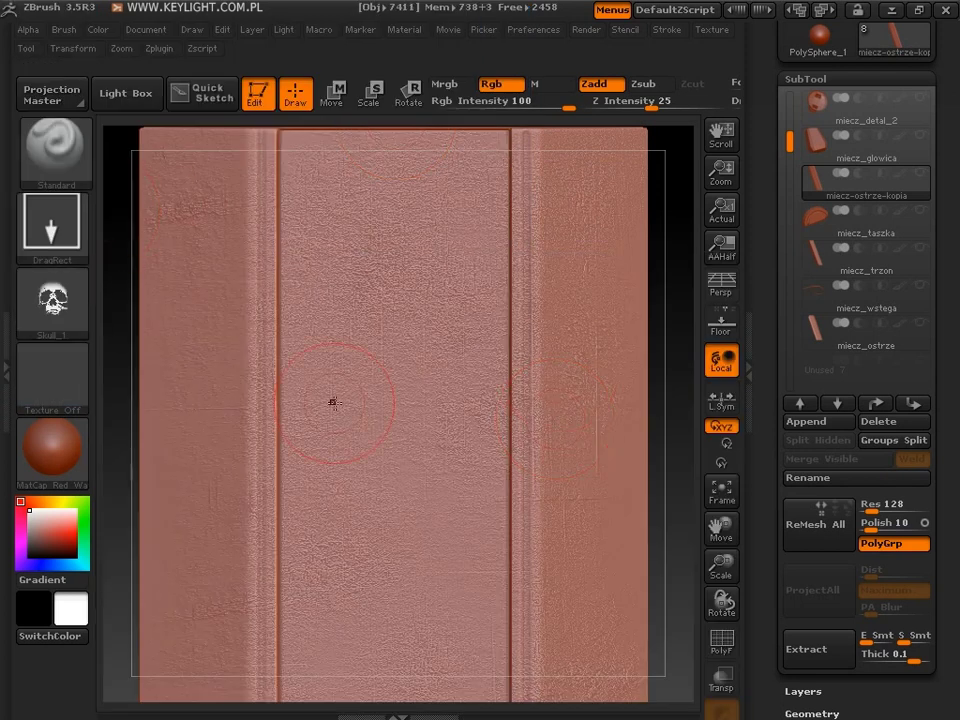
Dock the Alpha palette in the side tray, collapsing the SubTool and Tool settings
{"action": "left_click", "coordinate": [813, 78]}
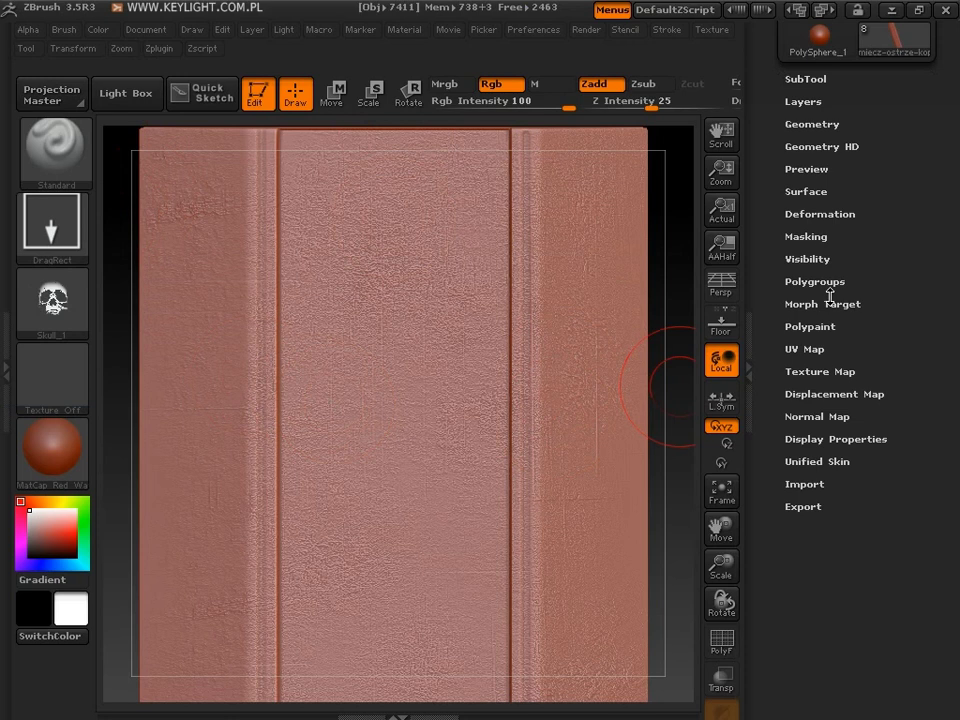
{"action": "left_click", "coordinate": [29, 33]}
{"action": "left_click", "coordinate": [26, 54]}
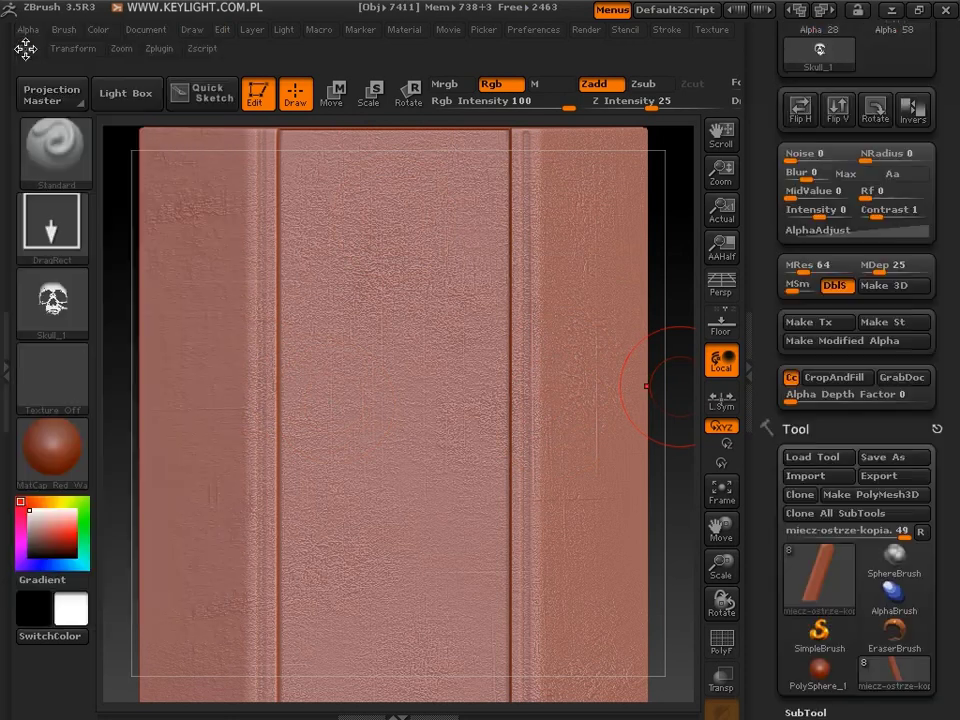
{"action": "left_click_drag", "start_coordinate": [772, 115], "coordinate": [801, 519]}
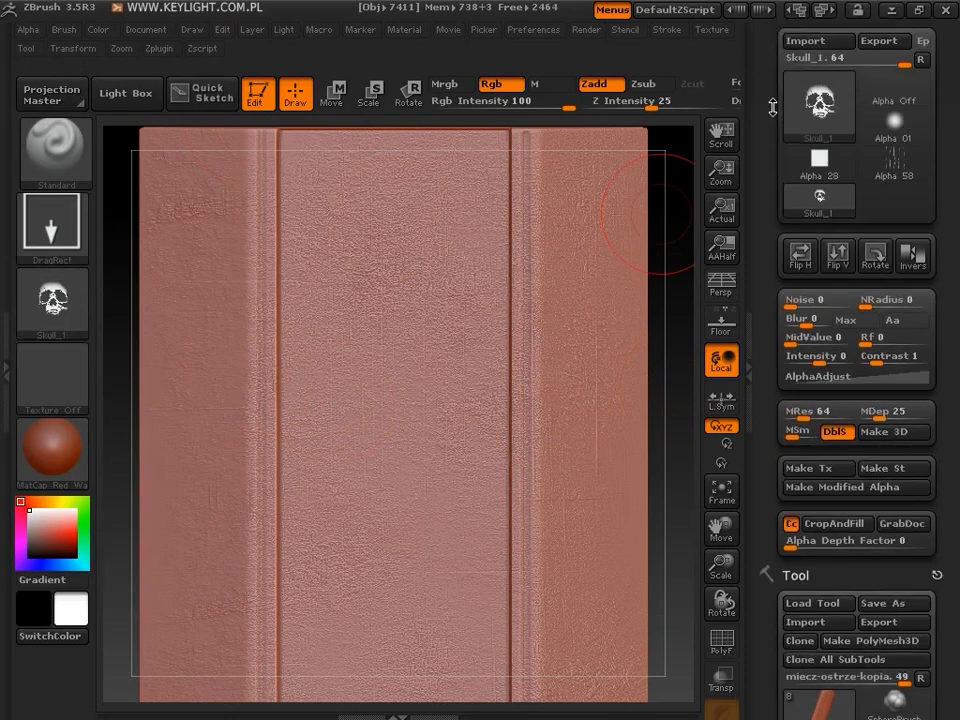
{"action": "left_click", "coordinate": [797, 594]}
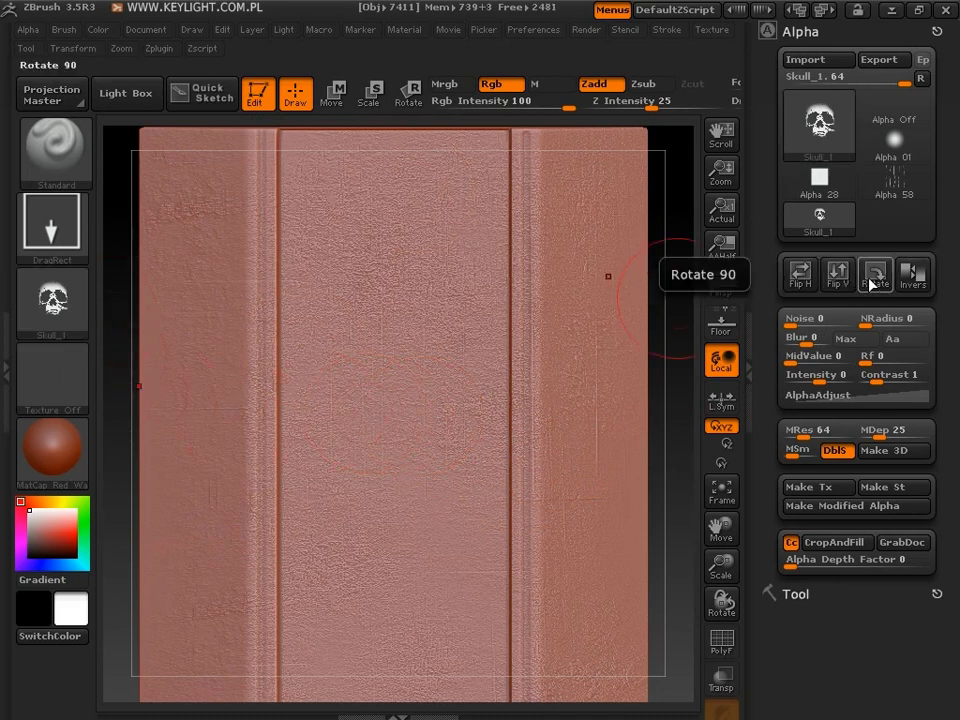
Test Rotate, Flip V and Flip H on the Skull alpha, leaving it upright
{"action": "left_click", "coordinate": [876, 278]}
{"action": "left_click", "coordinate": [882, 284]}
{"action": "left_click", "coordinate": [877, 279]}
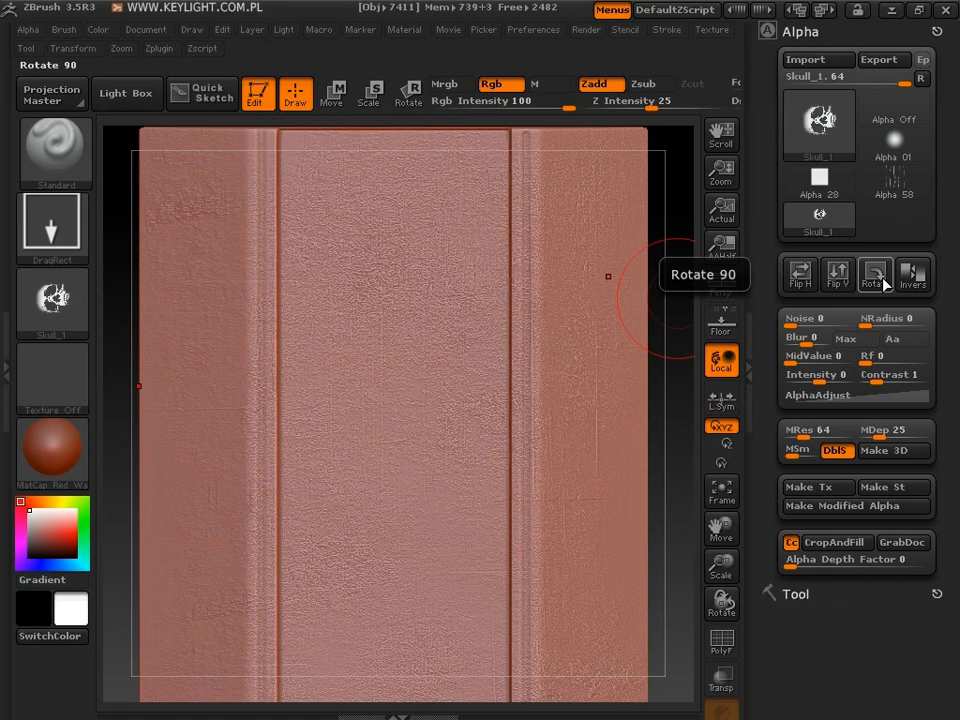
{"action": "left_click", "coordinate": [879, 280]}
{"action": "left_click", "coordinate": [846, 282]}
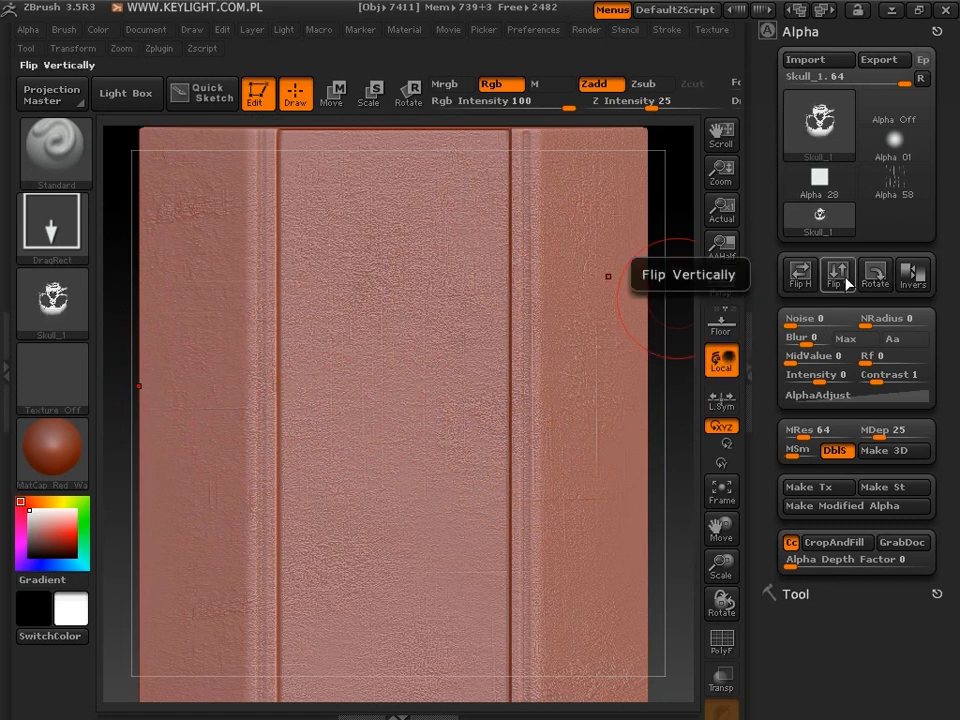
{"action": "left_click", "coordinate": [846, 282]}
{"action": "left_click", "coordinate": [808, 283]}
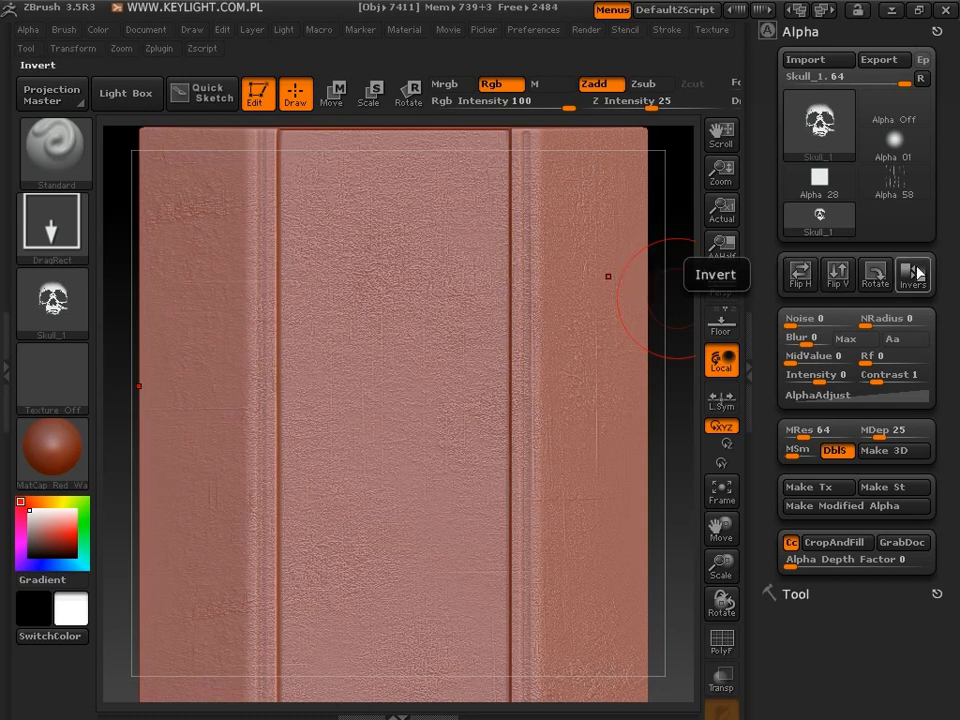
Toggle the Skull alpha's Inverse on and off, ending uninverted white on black
{"action": "left_click", "coordinate": [917, 273]}
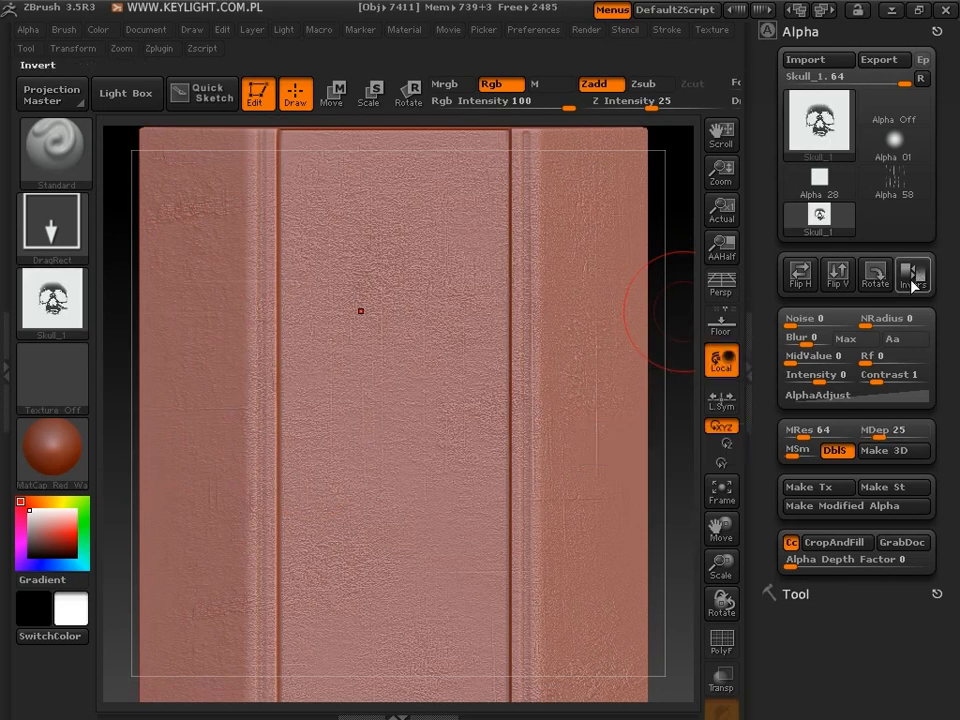
{"action": "left_click", "coordinate": [915, 278]}
{"action": "left_click", "coordinate": [915, 278]}
{"action": "left_click", "coordinate": [912, 283]}
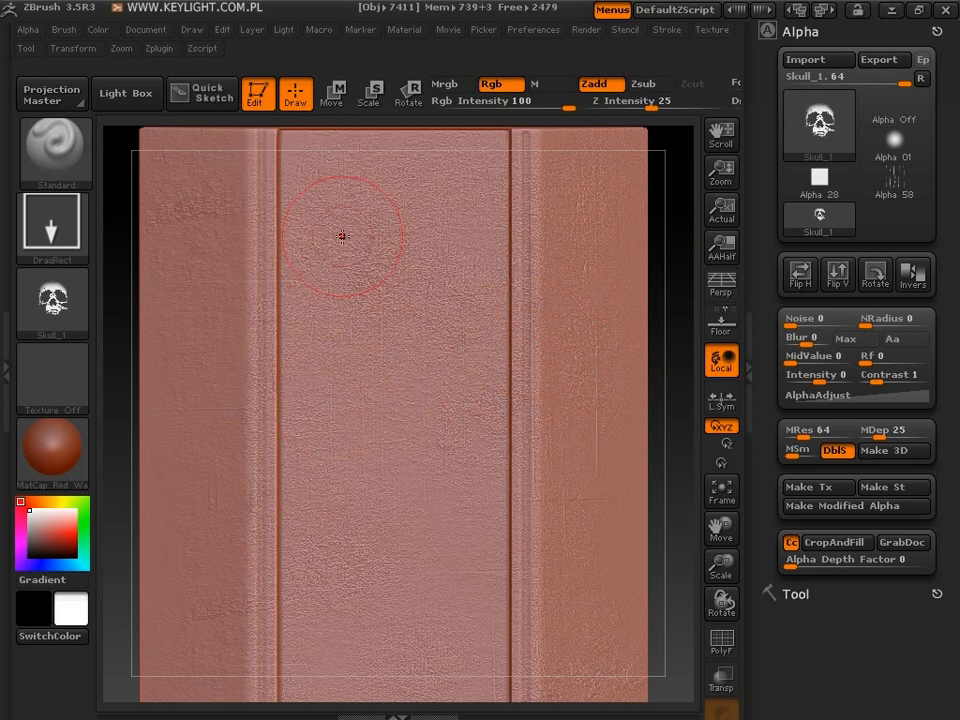
Stamp raised skull reliefs on the blade with DragRect, undoing each
{"action": "mouse_move", "coordinate": [349, 262]}
{"action": "left_mouse_down"}
{"action": "mouse_move", "coordinate": [387, 110]}
{"action": "mouse_move", "coordinate": [260, 105]}
{"action": "mouse_move", "coordinate": [266, 4]}
{"action": "left_mouse_up"}
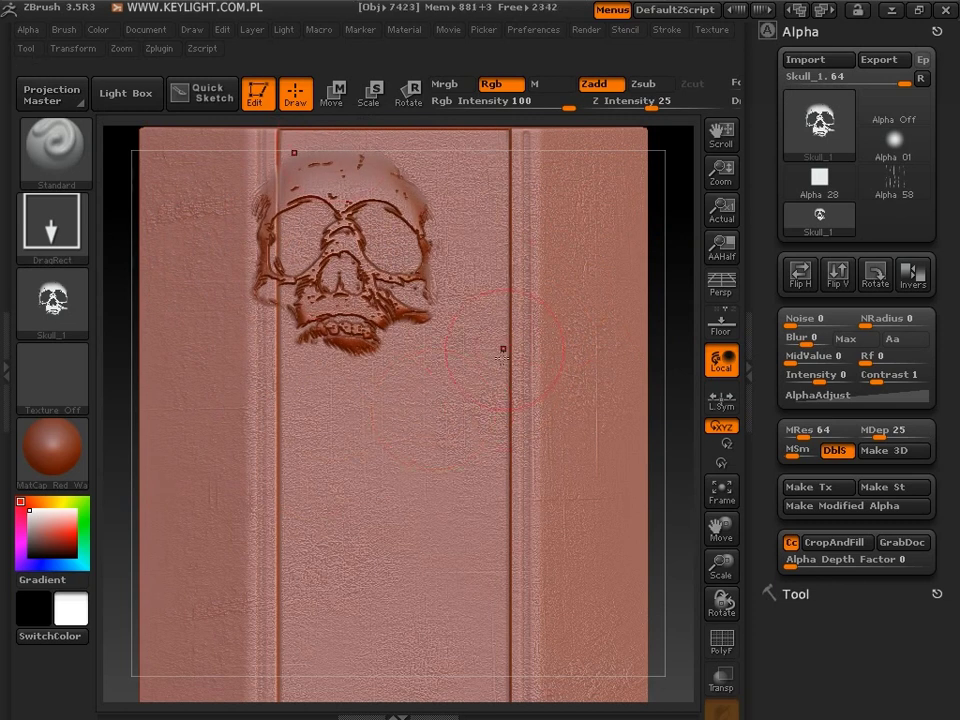
{"action": "key", "text": "ctrl+z"}
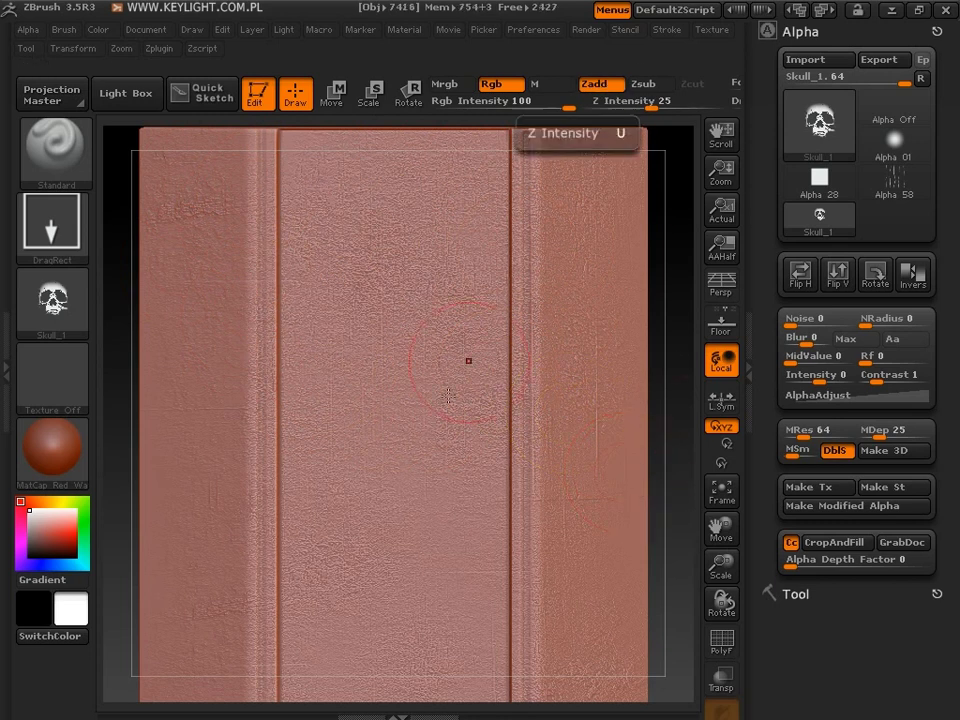
{"action": "left_click_drag", "start_coordinate": [399, 407], "coordinate": [452, 458]}
{"action": "mouse_move", "coordinate": [505, 119]}
{"action": "left_mouse_down"}
{"action": "mouse_move", "coordinate": [490, 112]}
{"action": "mouse_move", "coordinate": [496, 569]}
{"action": "left_mouse_up"}
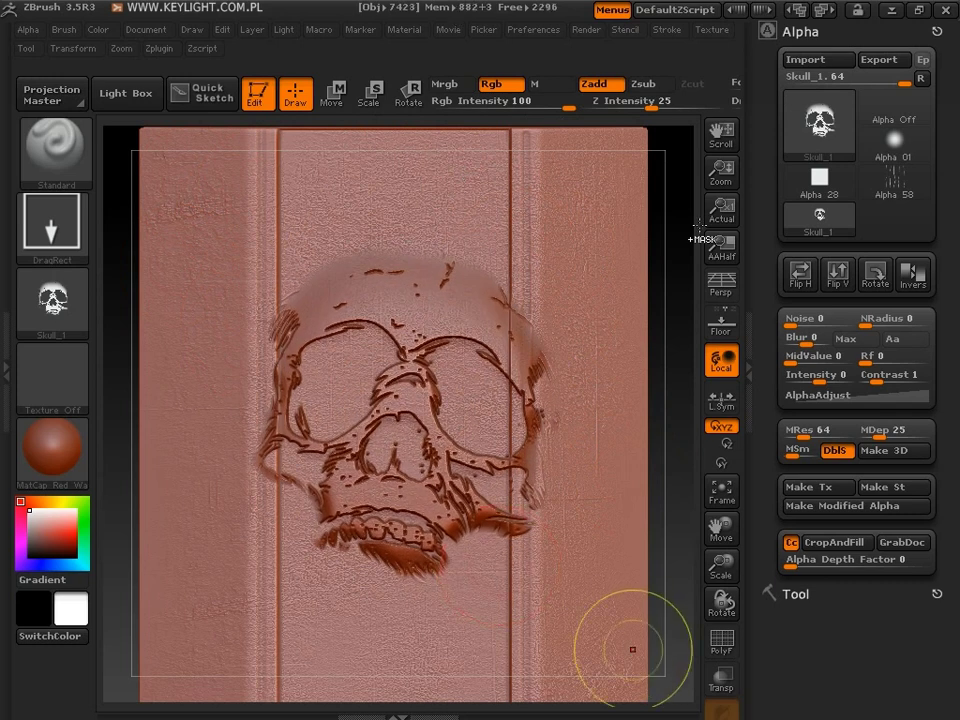
{"action": "key", "text": "ctrl+z"}
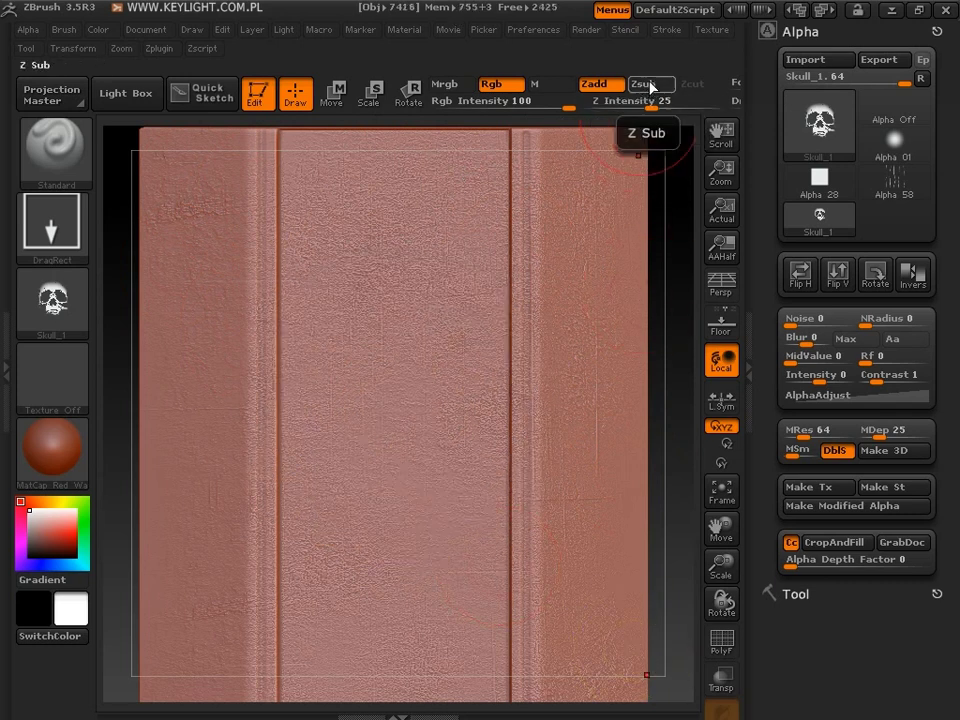
With Zsub, stamp an engraved skull across the central panel, undo it, and return to Zadd
{"action": "left_click", "coordinate": [650, 85]}
{"action": "left_click_drag", "start_coordinate": [408, 372], "coordinate": [556, 442]}
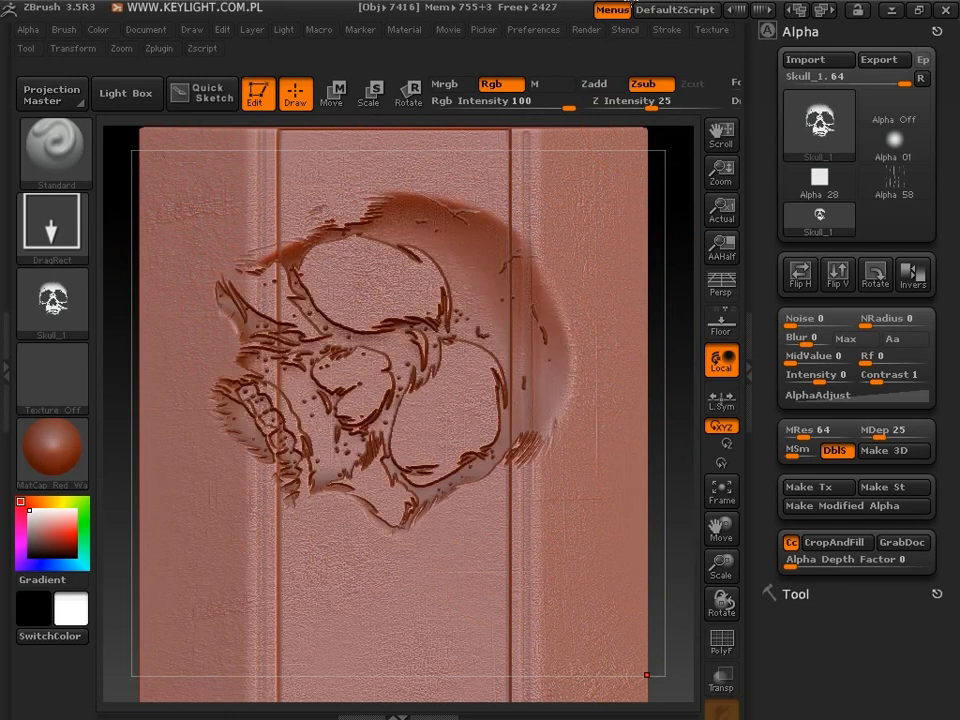
{"action": "key", "text": "ctrl+z"}
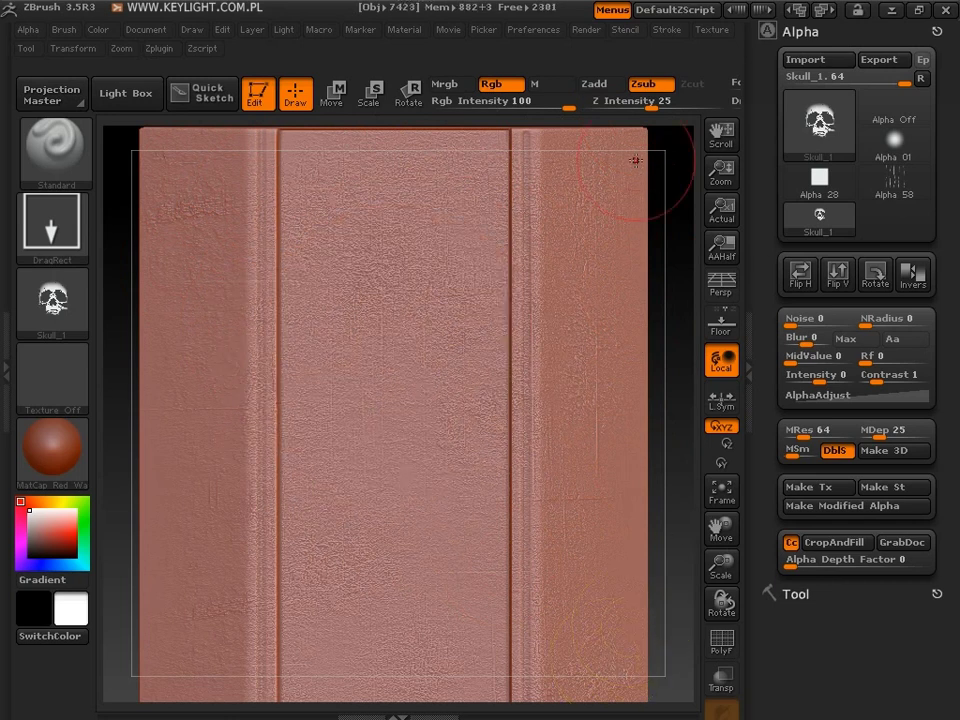
{"action": "left_click", "coordinate": [607, 87]}
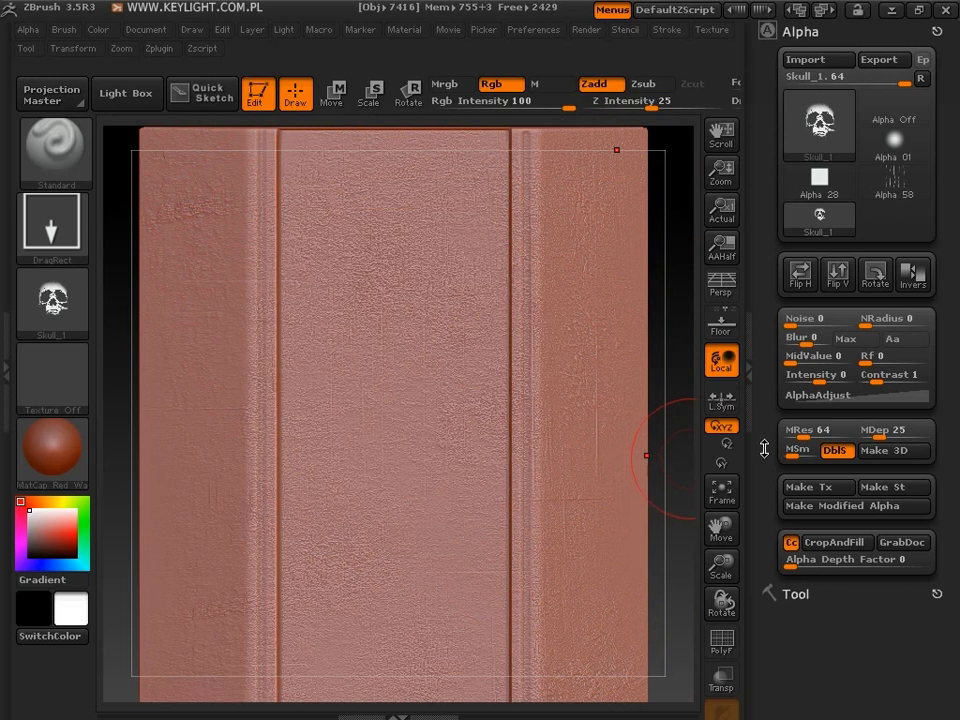
Stamp the inverted skull alpha raised and engraved, undo, leave Zsub on, and uninvert the alpha
{"action": "left_click", "coordinate": [913, 272]}
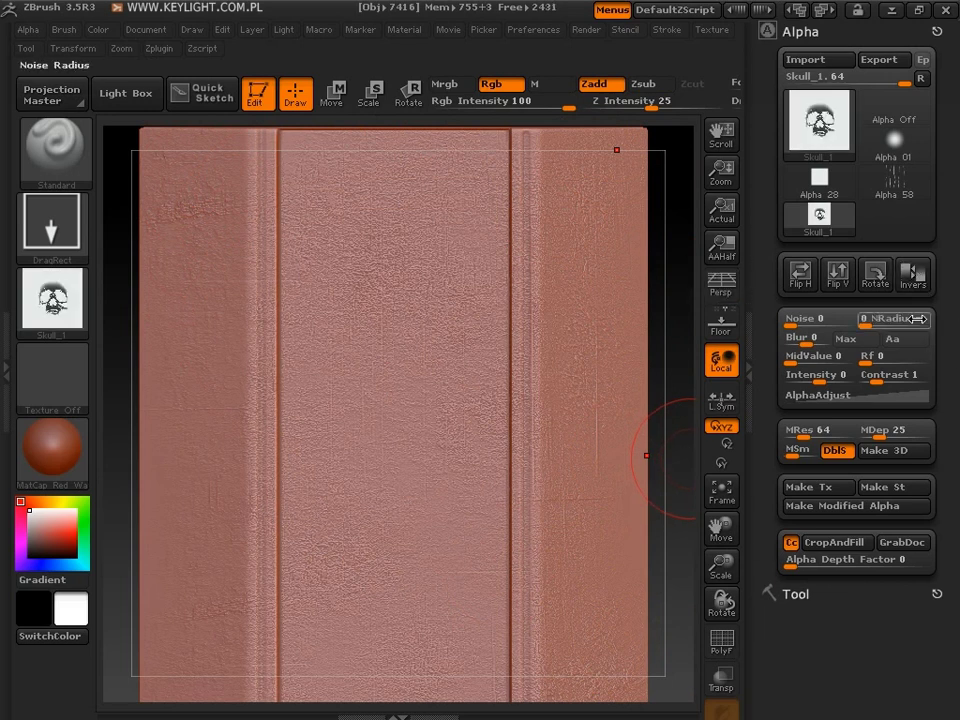
{"action": "mouse_move", "coordinate": [446, 372]}
{"action": "left_mouse_down"}
{"action": "mouse_move", "coordinate": [368, 103]}
{"action": "mouse_move", "coordinate": [330, 160]}
{"action": "left_mouse_up"}
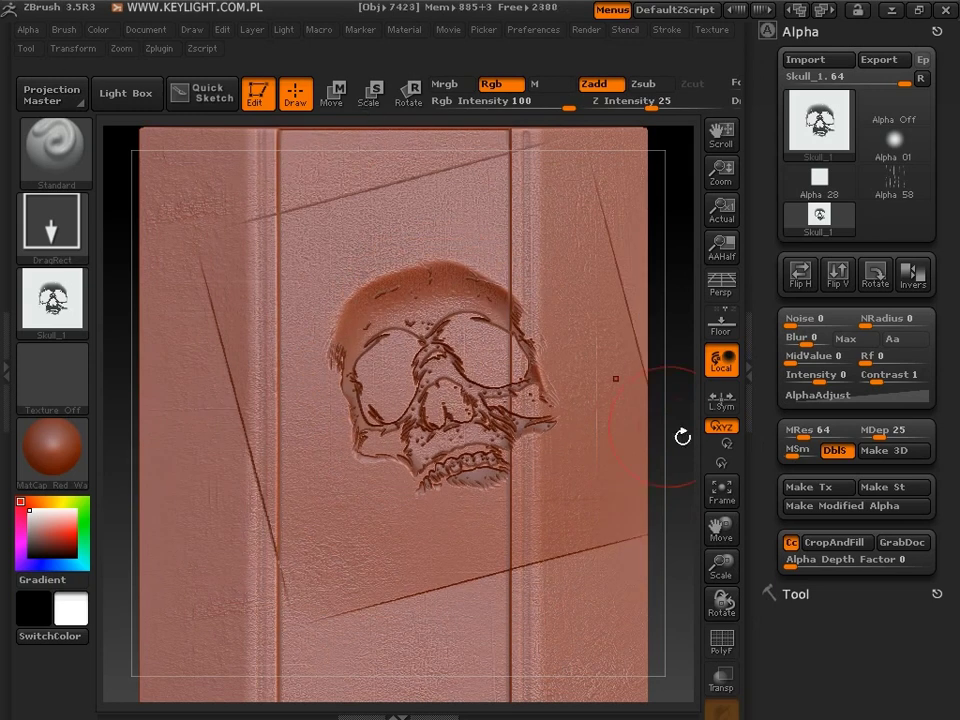
{"action": "left_click", "coordinate": [578, 106]}
{"action": "left_click", "coordinate": [643, 84]}
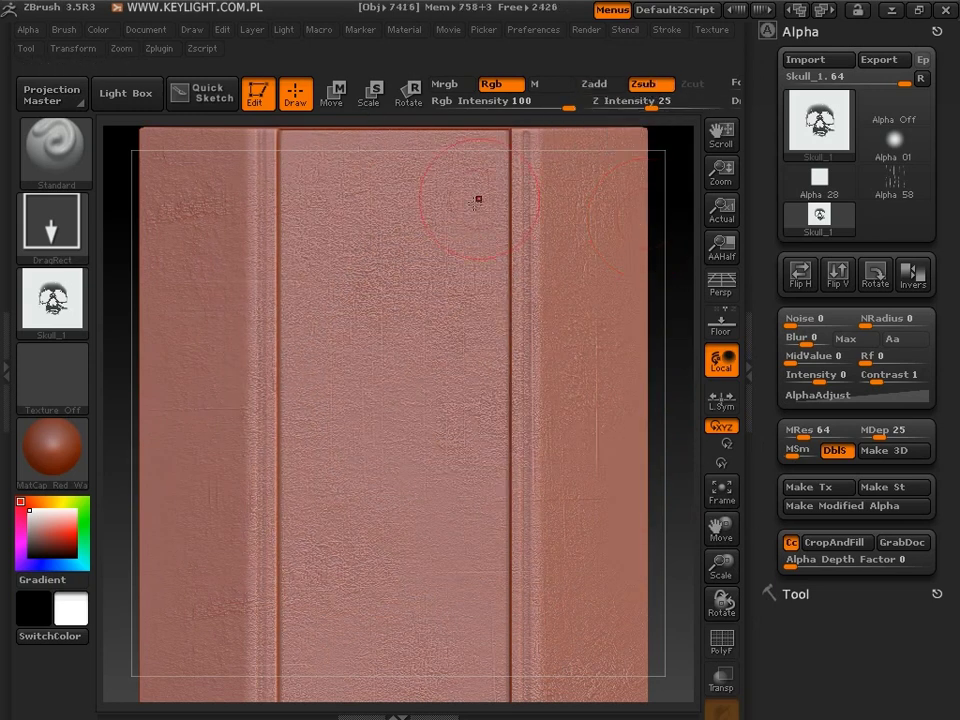
{"action": "mouse_move", "coordinate": [402, 312]}
{"action": "left_mouse_down"}
{"action": "mouse_move", "coordinate": [902, 680]}
{"action": "mouse_move", "coordinate": [392, 92]}
{"action": "mouse_move", "coordinate": [418, 124]}
{"action": "left_mouse_up"}
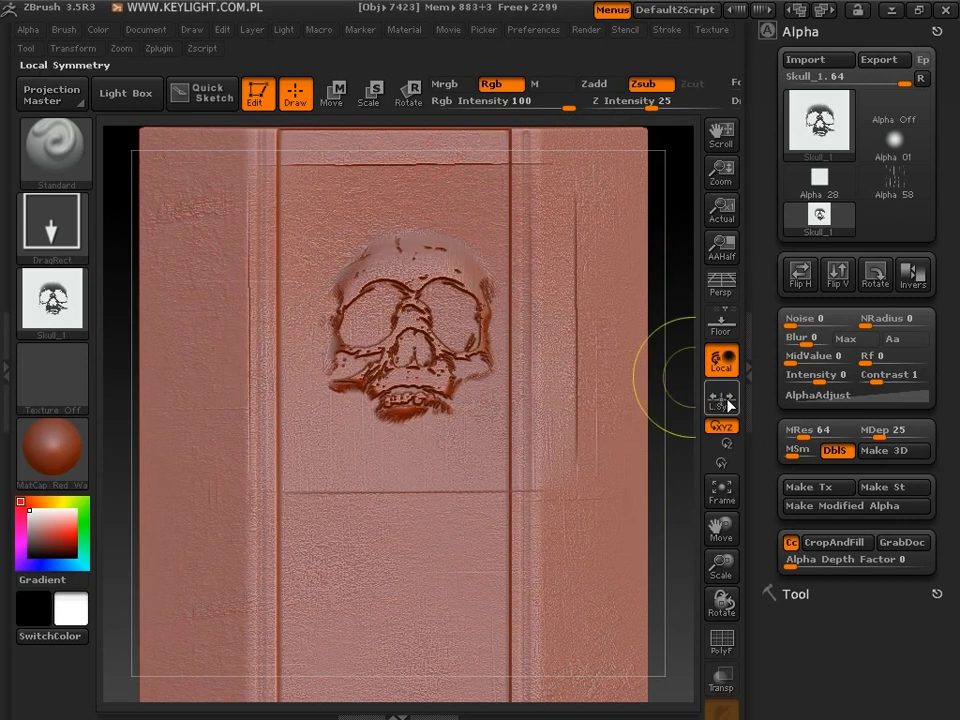
{"action": "key", "text": "ctrl+z"}
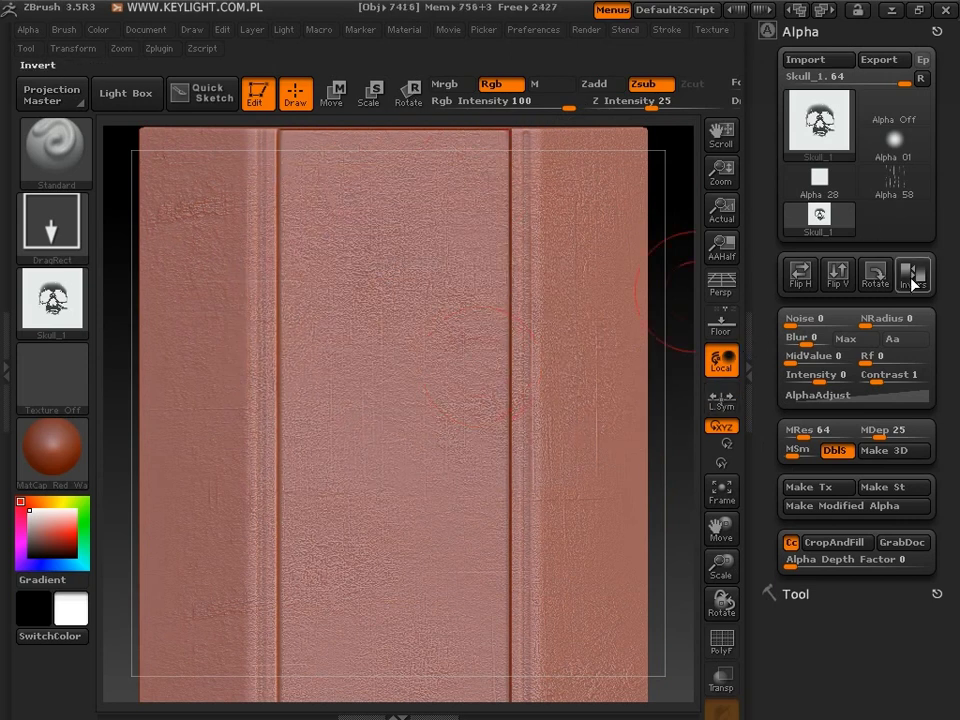
{"action": "left_click", "coordinate": [912, 284]}
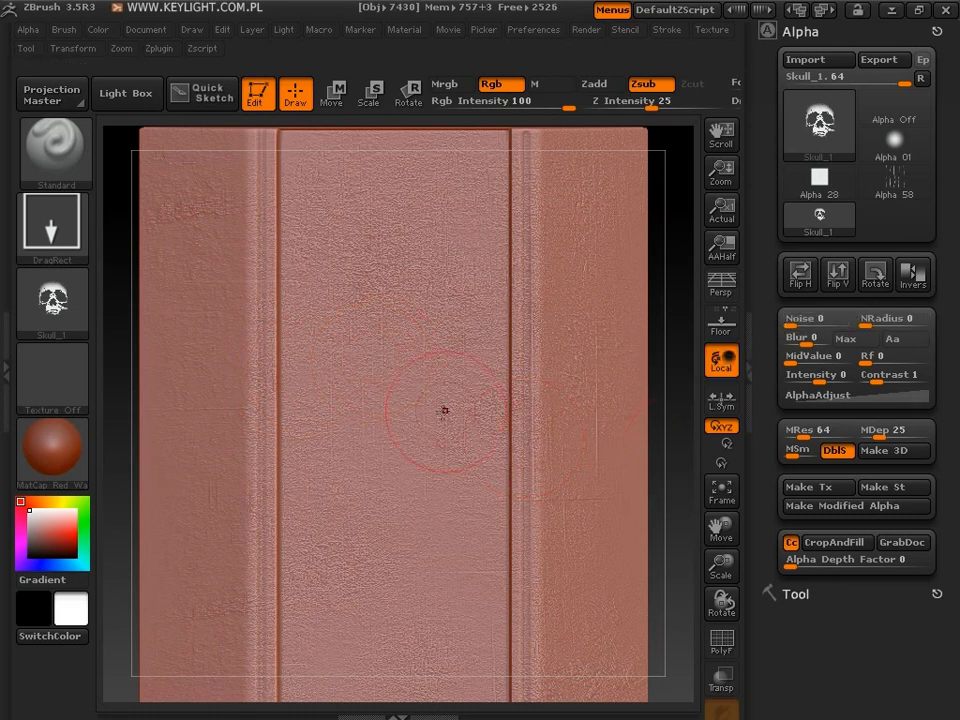
Stamp a large engraved skull and a Noise 33 skull on the blade, undoing each
{"action": "left_click_drag", "start_coordinate": [418, 413], "coordinate": [203, 356]}
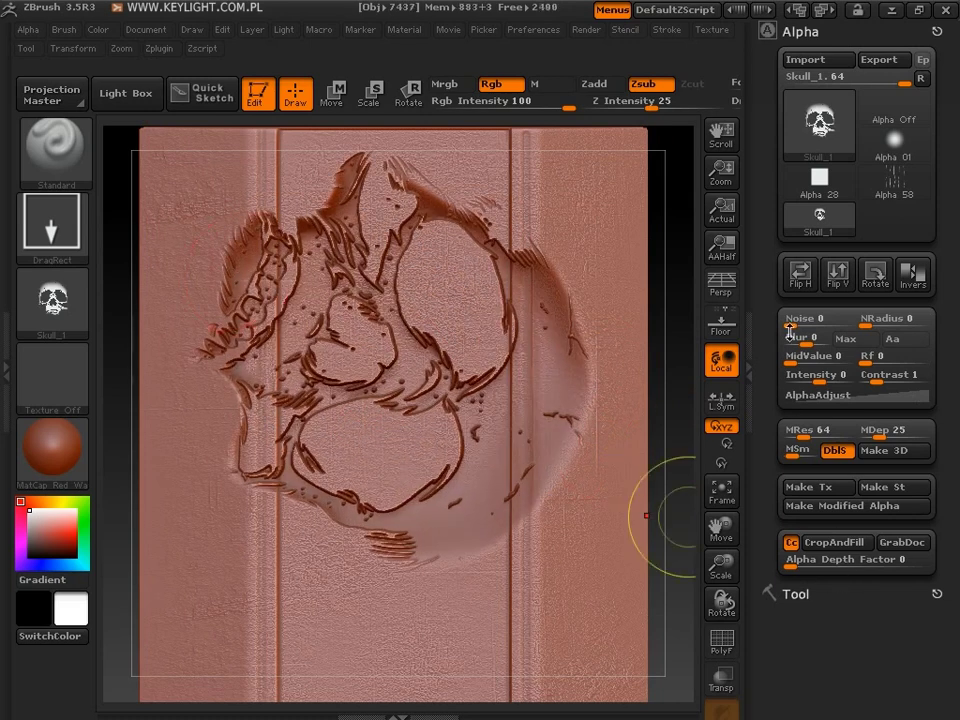
{"action": "key", "text": "ctrl+z"}
{"action": "type", "text": "33"}
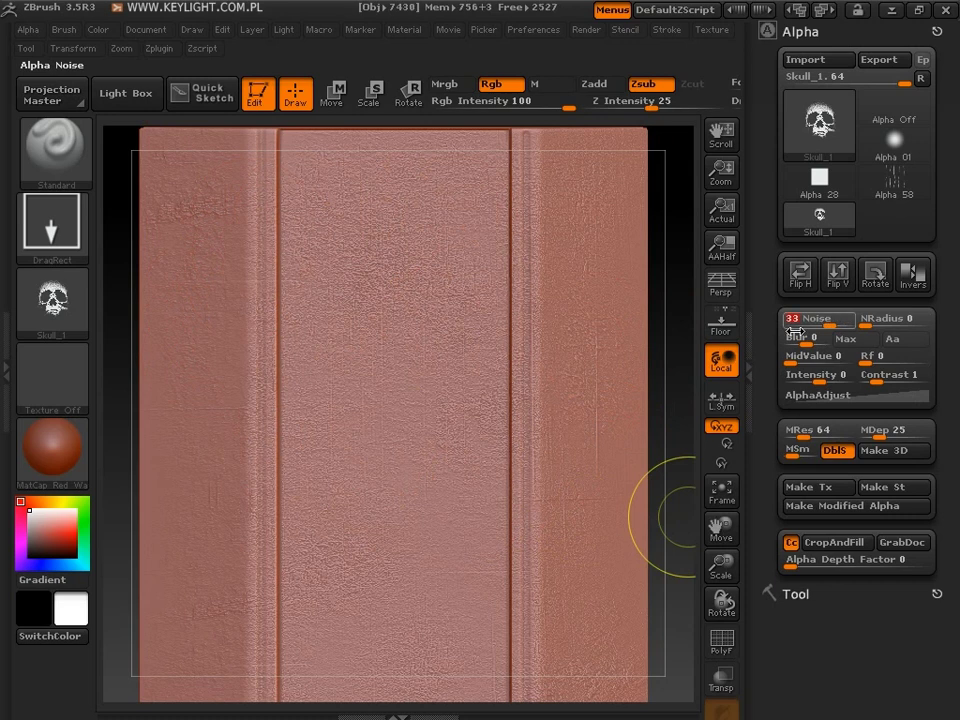
{"action": "left_click_drag", "start_coordinate": [396, 332], "coordinate": [600, 480]}
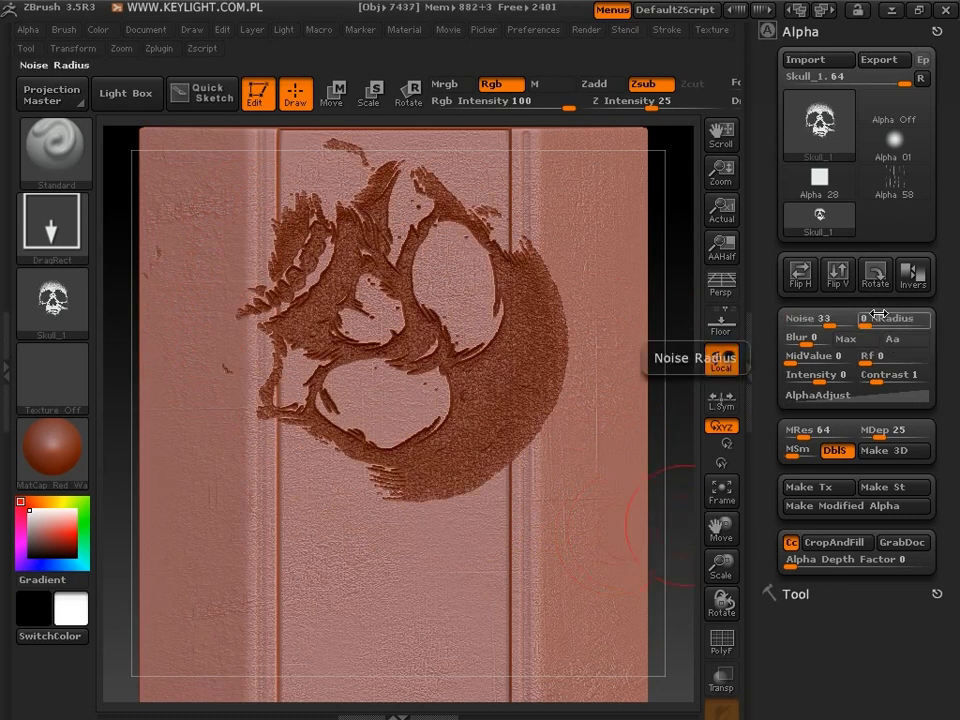
{"action": "key", "text": "ctrl+z"}
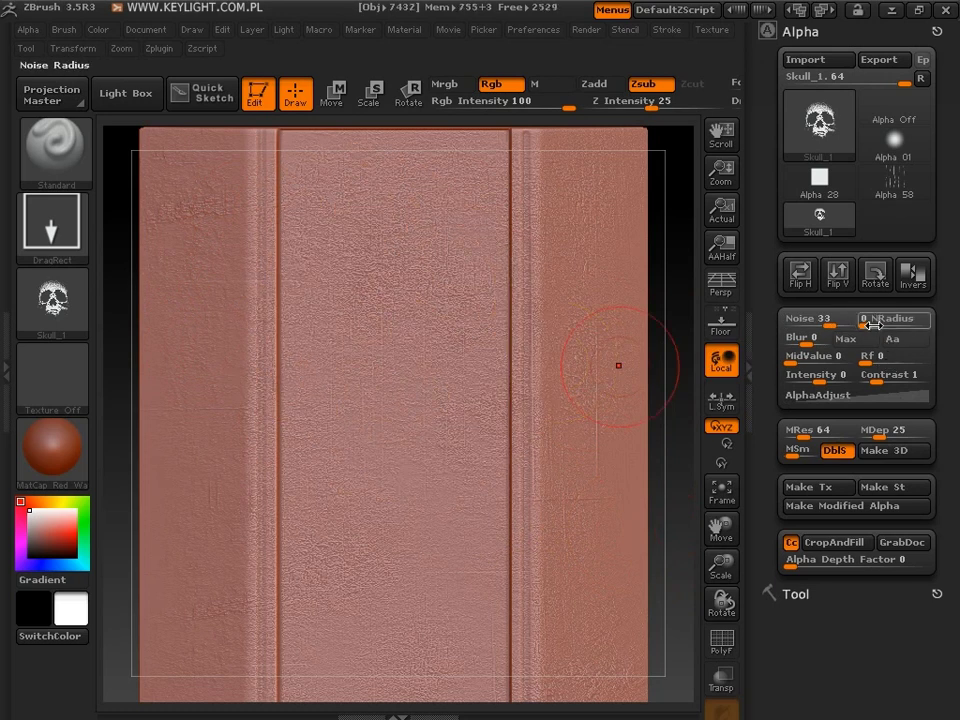
Raise NRadius to 107, undo the test stamp, and reset Noise and NRadius to 0
{"action": "left_click_drag", "start_coordinate": [874, 324], "coordinate": [880, 324]}
{"action": "key", "text": "Return"}
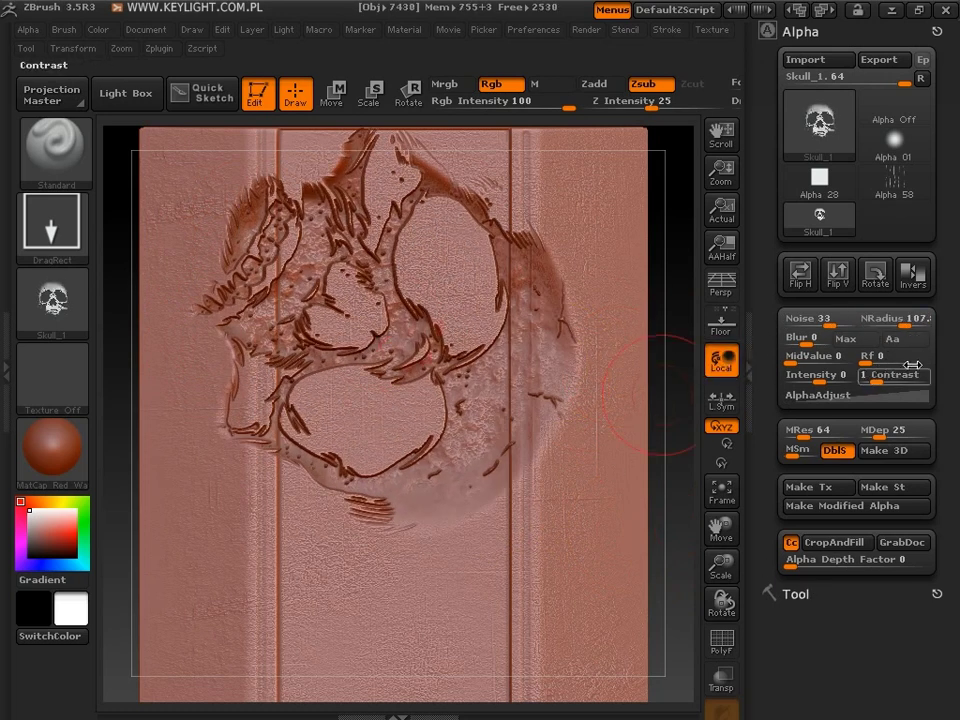
{"action": "key", "text": "ctrl+z"}
{"action": "left_click", "coordinate": [864, 321]}
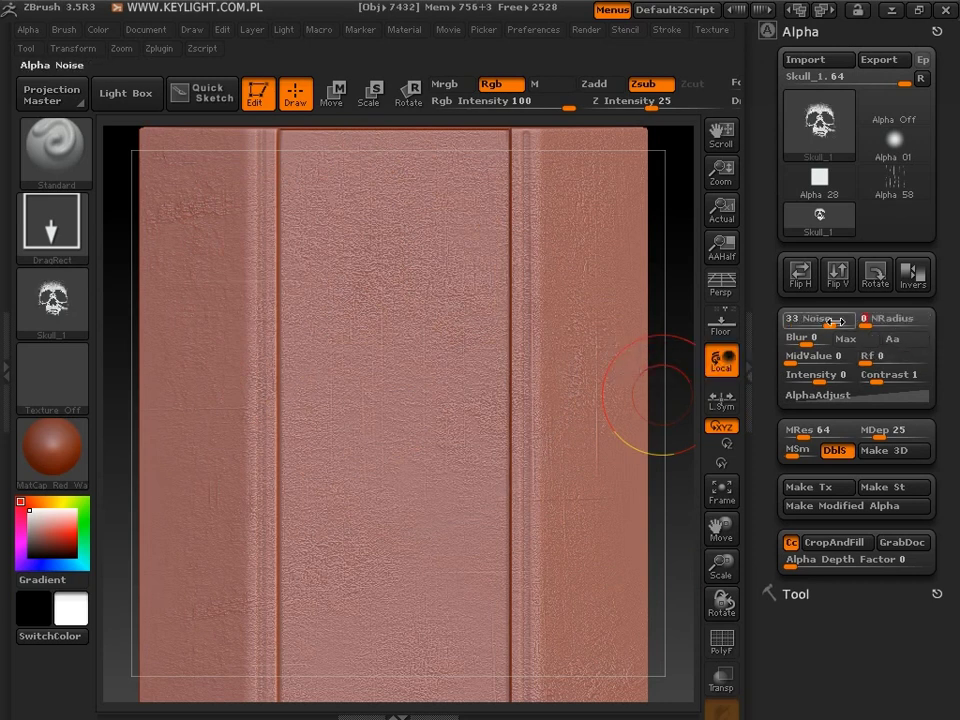
{"action": "key", "text": "ctrl+z"}
{"action": "type", "text": "15"}
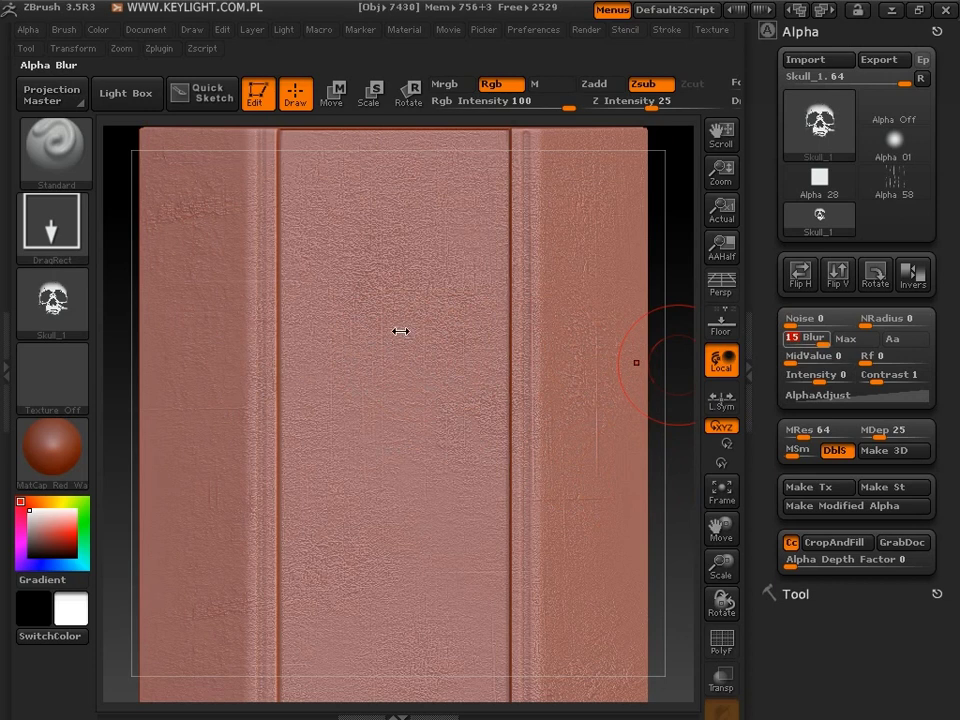
Stamp the skull with Blur 15, then with Blur -15, undoing both stamps
{"action": "key", "text": "Return"}
{"action": "left_click_drag", "start_coordinate": [397, 351], "coordinate": [820, 535]}
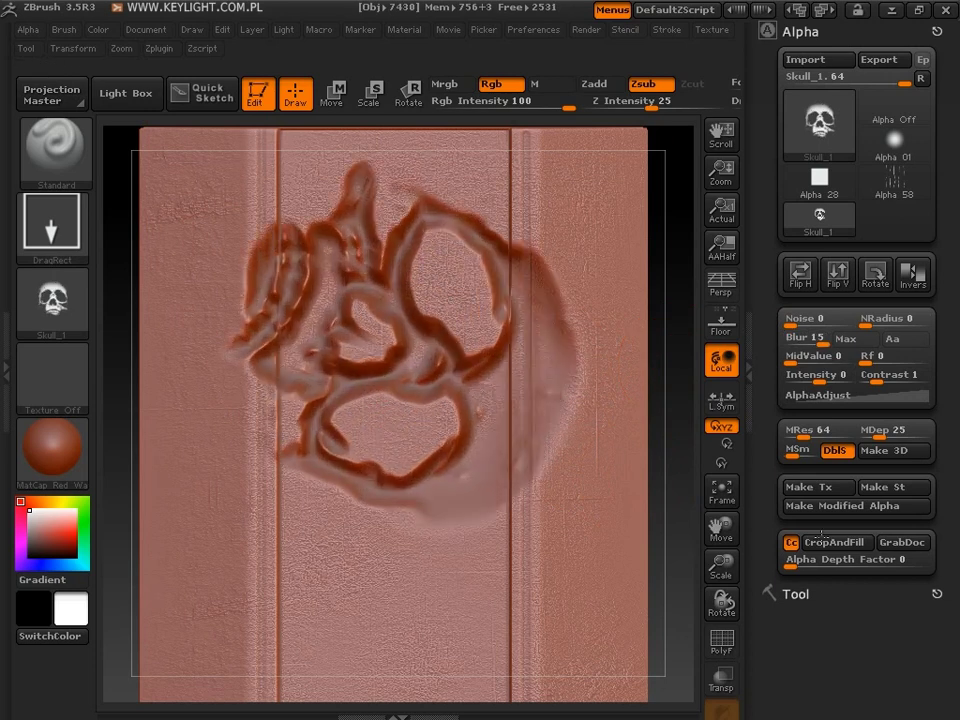
{"action": "key", "text": "ctrl+z"}
{"action": "type", "text": "-15"}
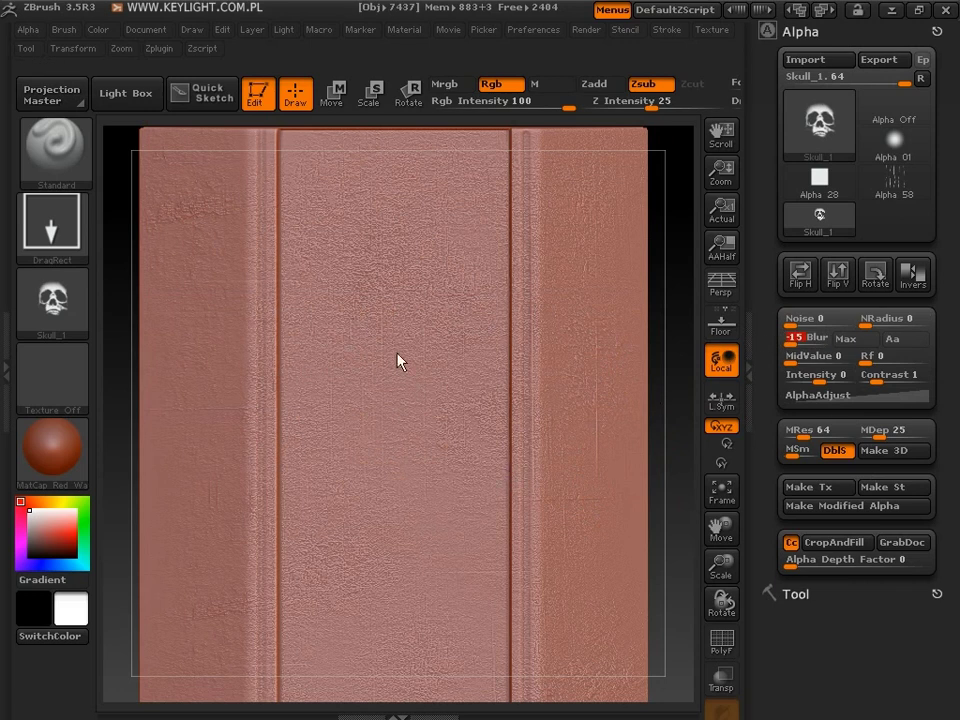
{"action": "left_click_drag", "start_coordinate": [376, 326], "coordinate": [600, 440]}
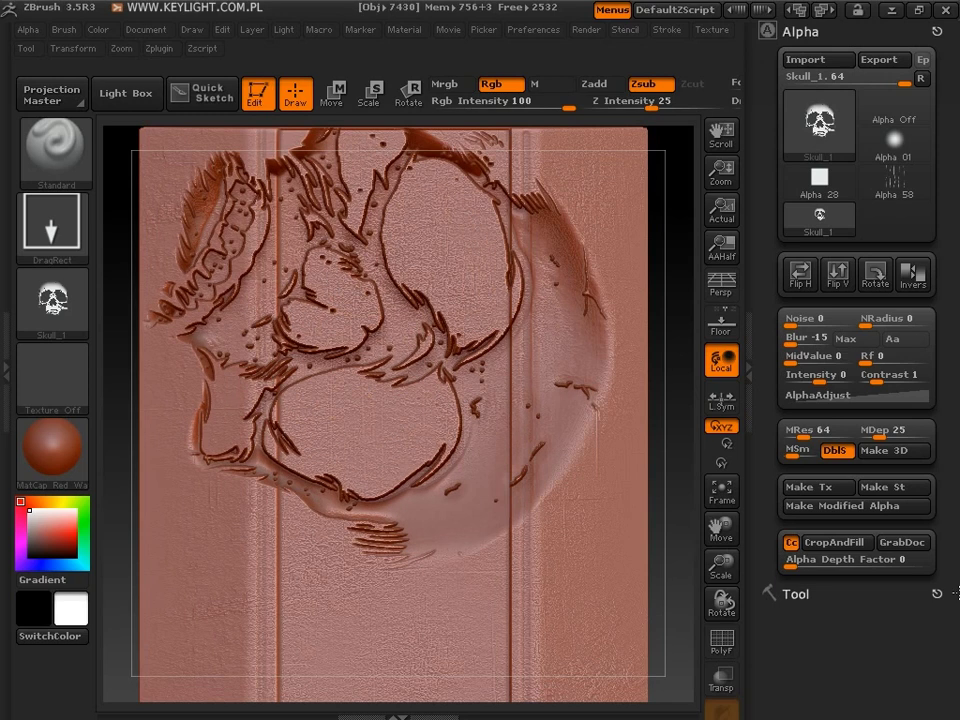
{"action": "key", "text": "ctrl+z"}
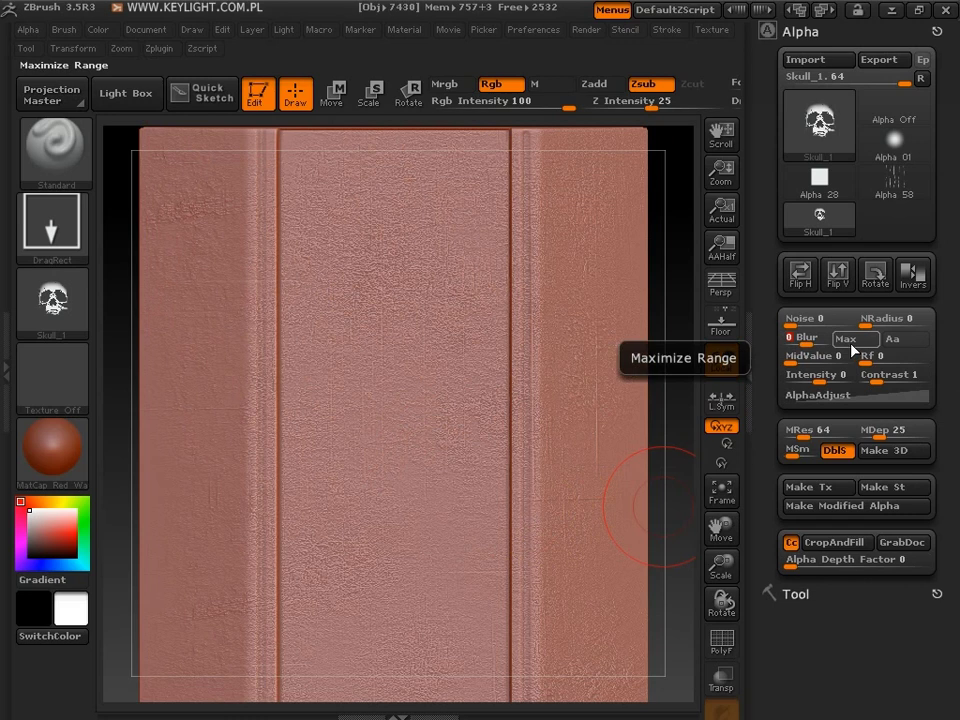
Toggle MRange on and off, enable Aa, and stamp antialiased skulls, then undo
{"action": "left_click", "coordinate": [855, 342]}
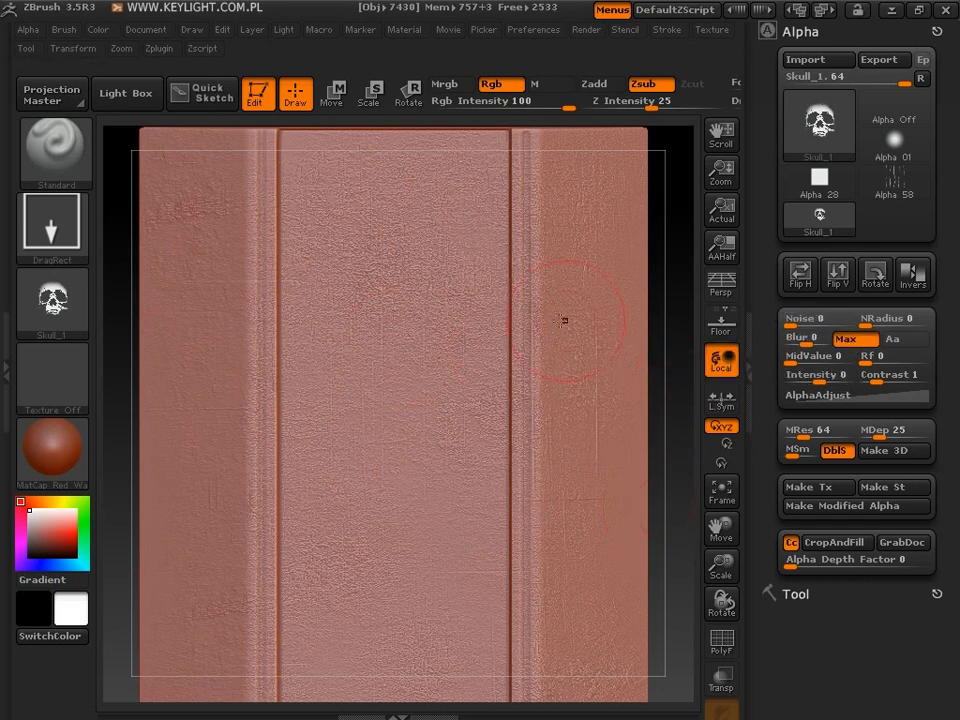
{"action": "left_click", "coordinate": [855, 339]}
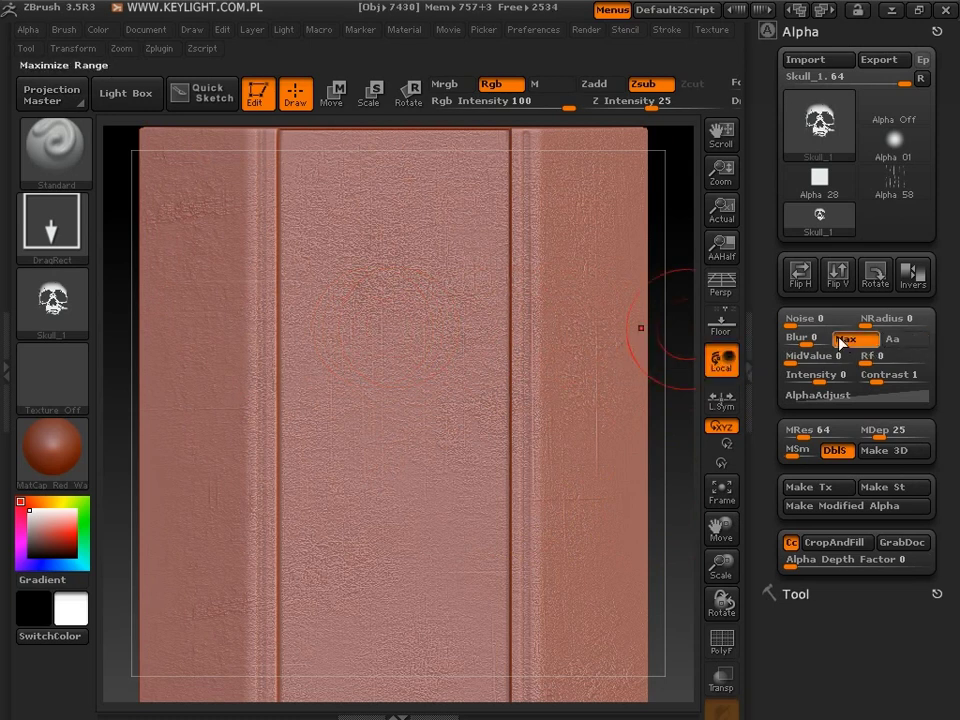
{"action": "left_click", "coordinate": [906, 339]}
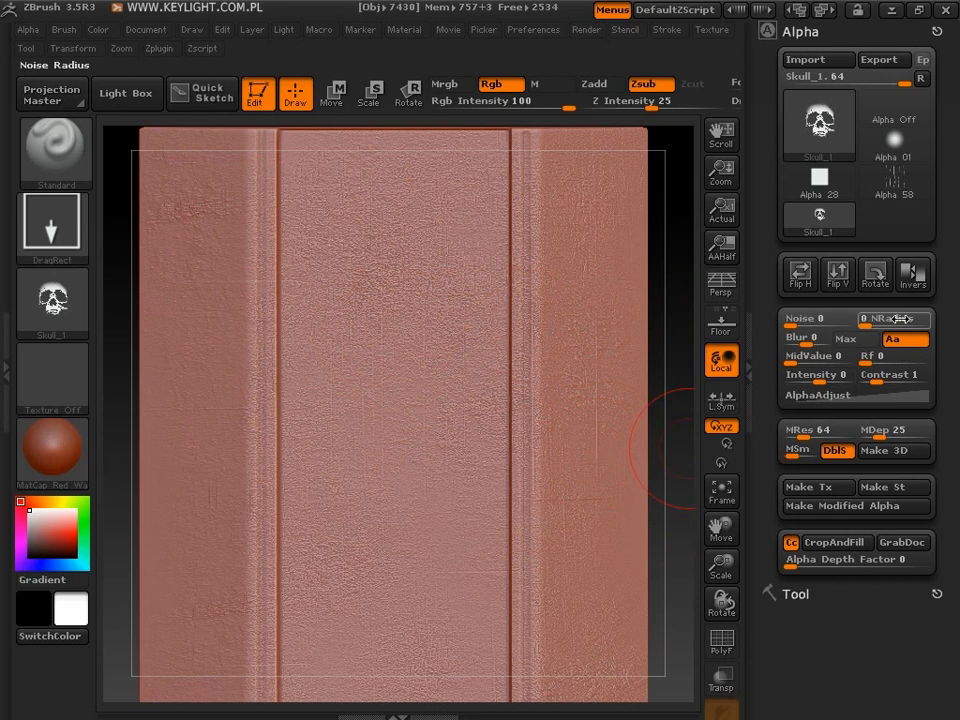
{"action": "left_click_drag", "start_coordinate": [383, 352], "coordinate": [590, 420]}
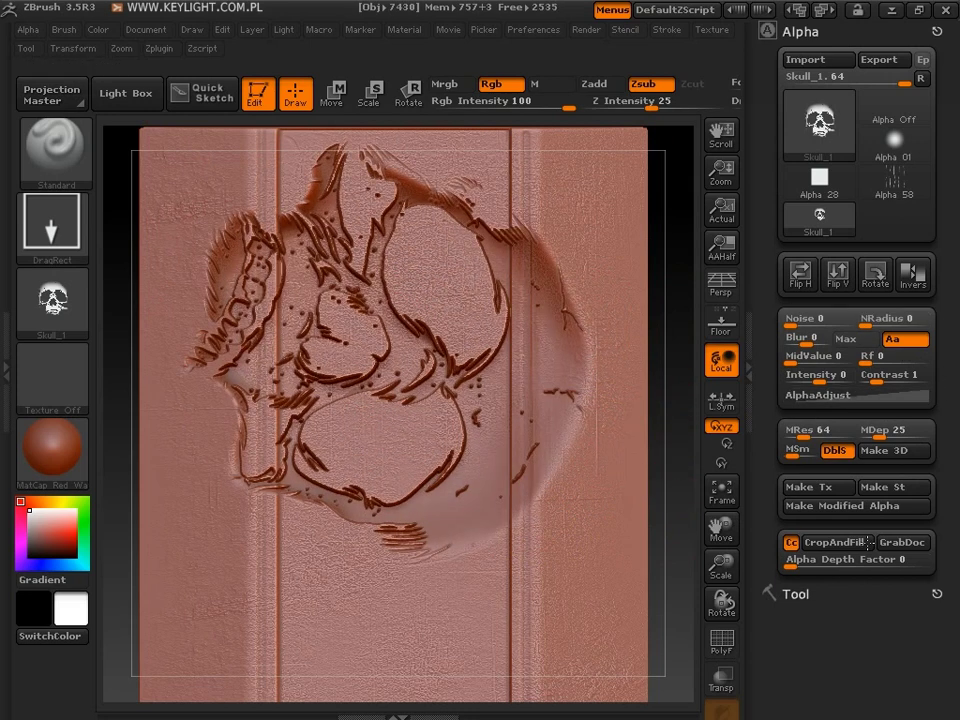
{"action": "mouse_move", "coordinate": [868, 543]}
{"action": "left_mouse_down"}
{"action": "mouse_move", "coordinate": [735, 465]}
{"action": "mouse_move", "coordinate": [714, 376]}
{"action": "left_mouse_up"}
{"action": "key", "text": "ctrl+z"}
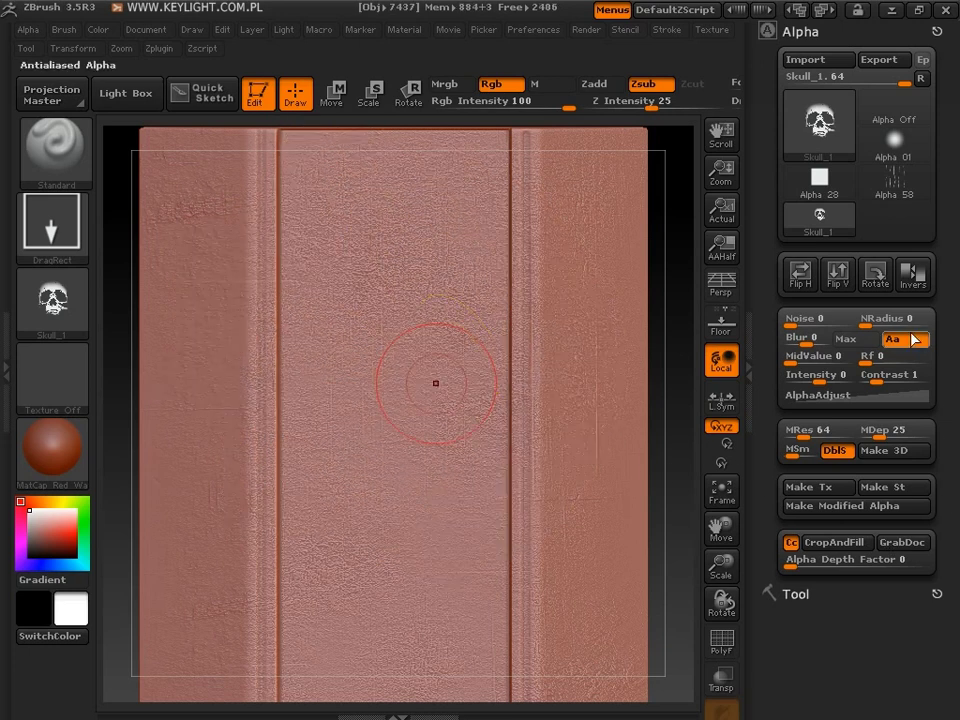
Turn Aa off, stamp the non-antialiased skull to compare, and undo it
{"action": "left_click", "coordinate": [913, 340]}
{"action": "left_click_drag", "start_coordinate": [352, 326], "coordinate": [565, 410]}
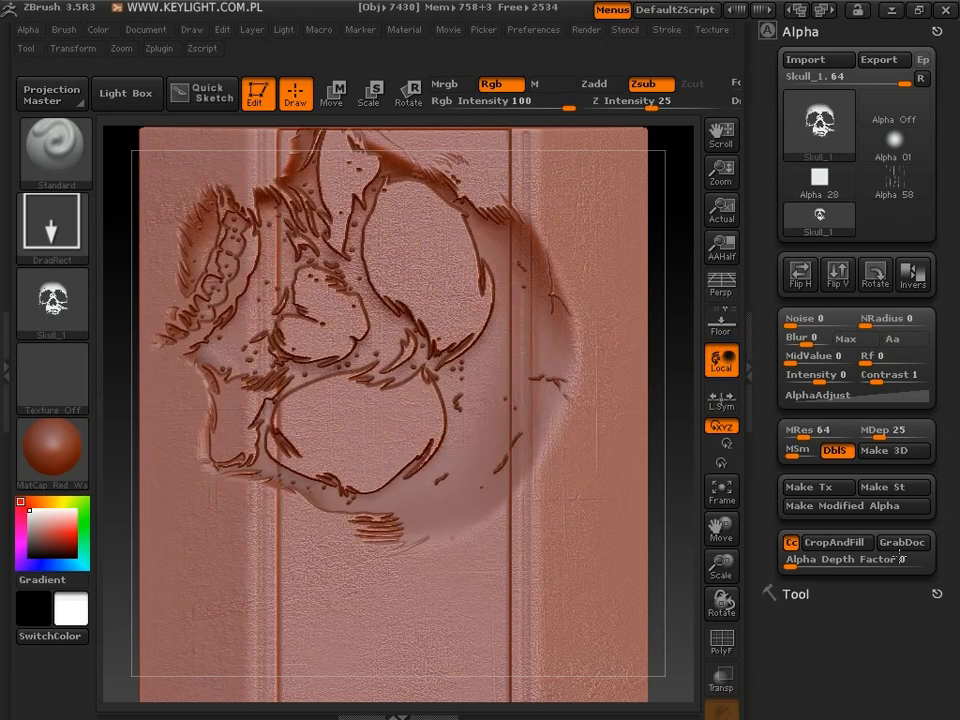
{"action": "key", "text": "ctrl+z"}
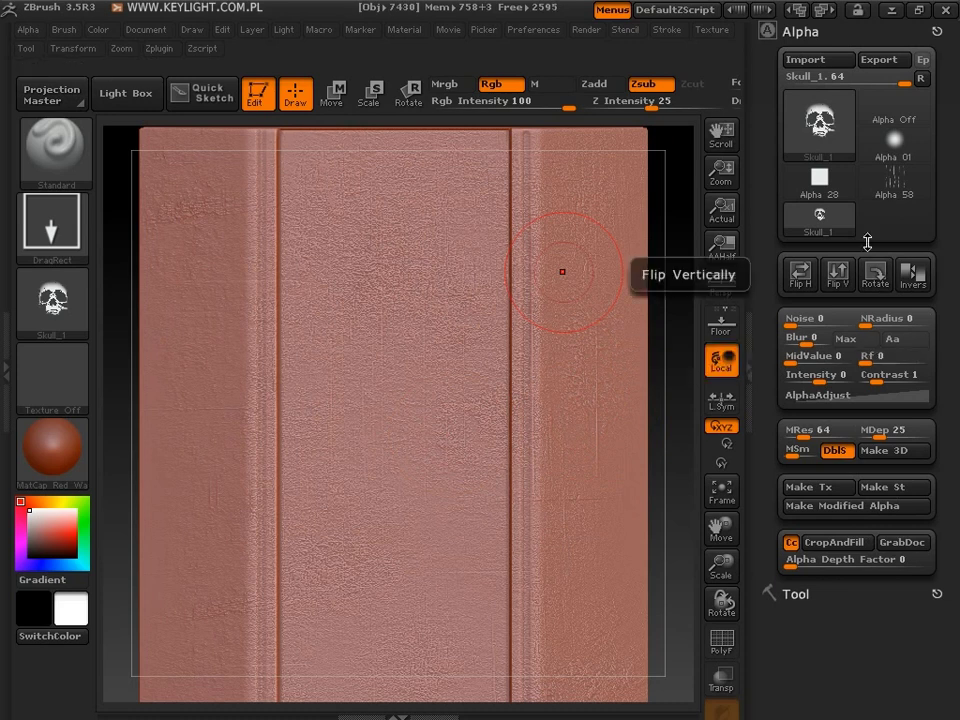
Test a MidValue of 23, then a lower mid value, with skull stamps, undoing each
{"action": "left_click", "coordinate": [804, 357]}
{"action": "type", "text": "23"}
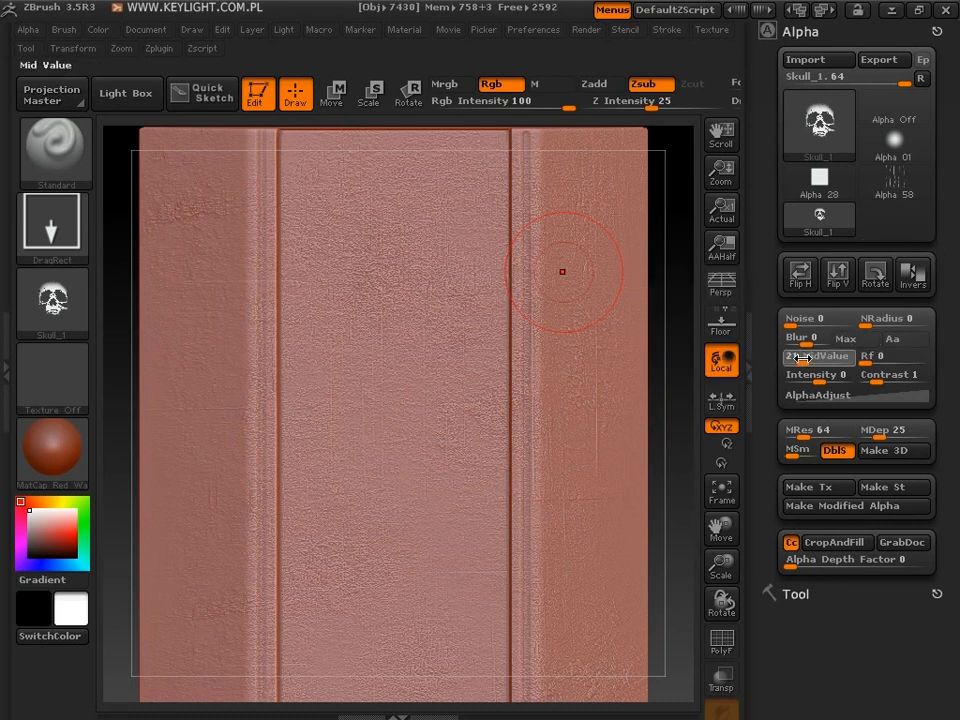
{"action": "left_click_drag", "start_coordinate": [368, 291], "coordinate": [536, 465]}
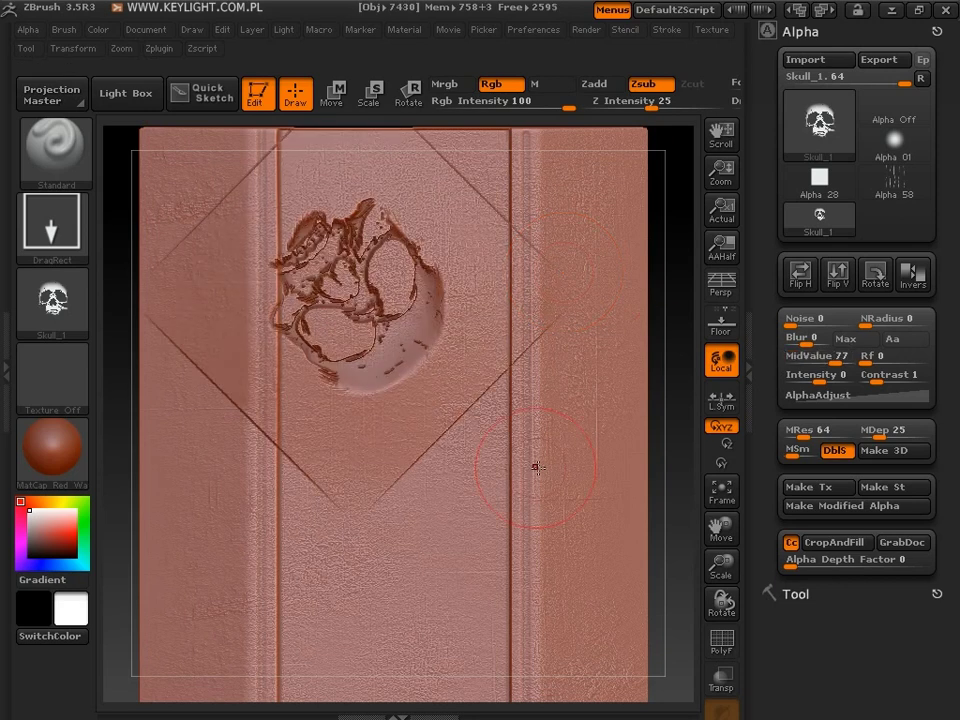
{"action": "key", "text": "ctrl+z"}
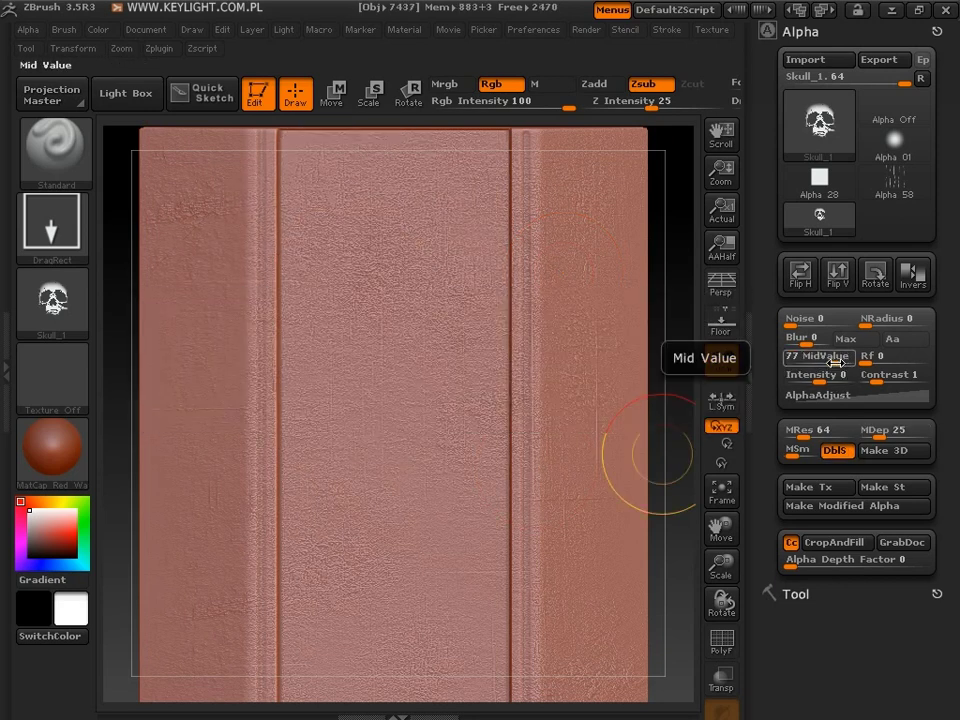
{"action": "left_click_drag", "start_coordinate": [838, 366], "coordinate": [804, 362]}
{"action": "left_click_drag", "start_coordinate": [395, 290], "coordinate": [632, 553]}
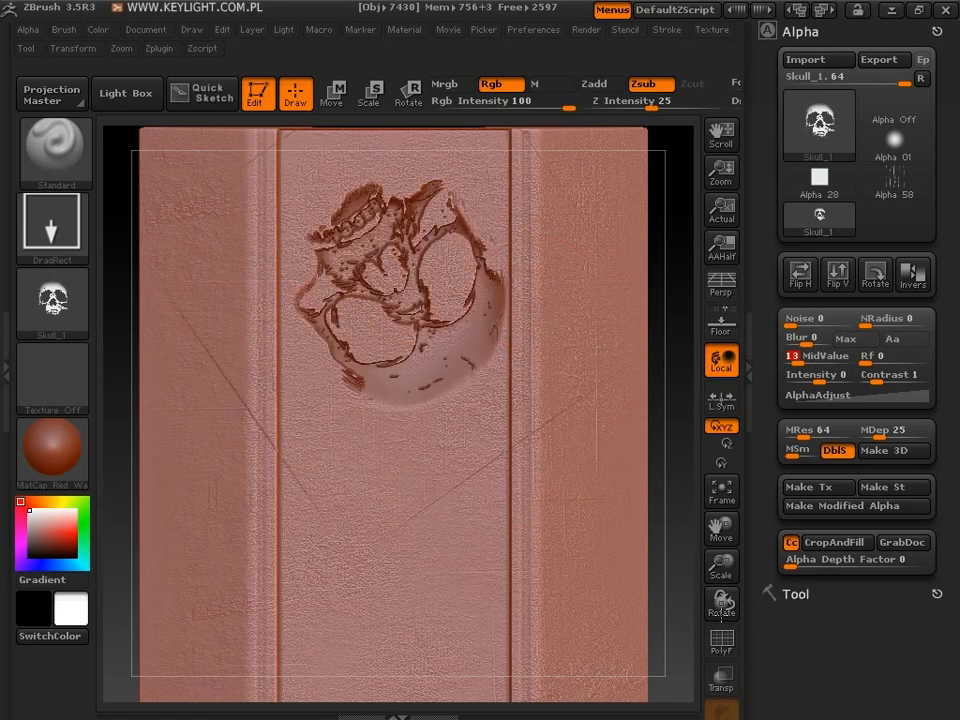
{"action": "key", "text": "ctrl+z"}
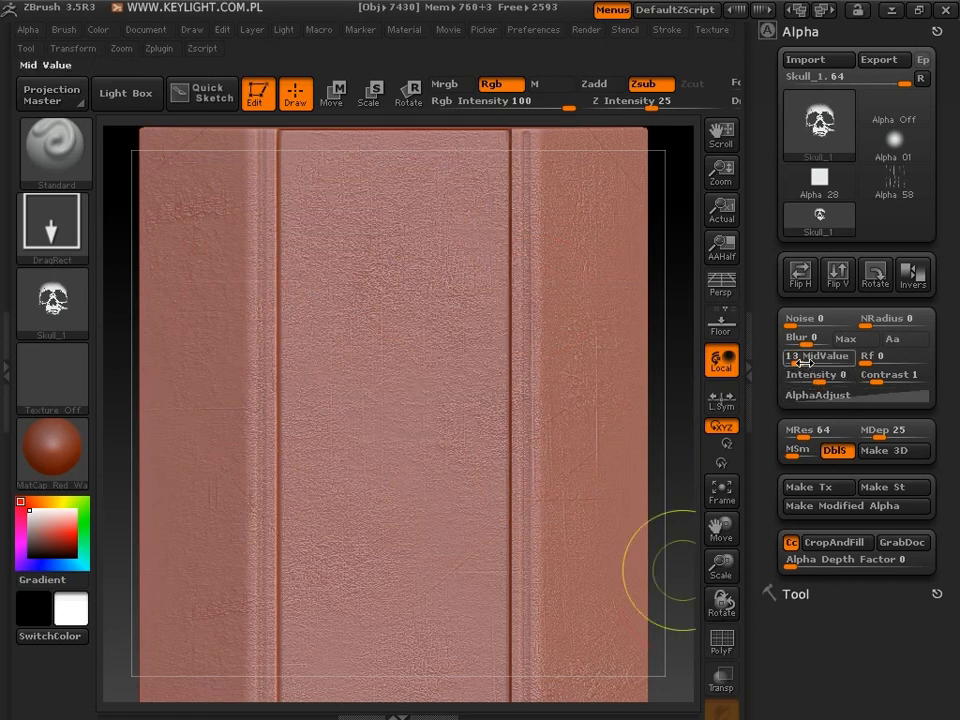
Reset MidValue to 0, set Radial Fade to 10, and stamp a faded skull on the blade
{"action": "left_click_drag", "start_coordinate": [805, 362], "coordinate": [758, 387]}
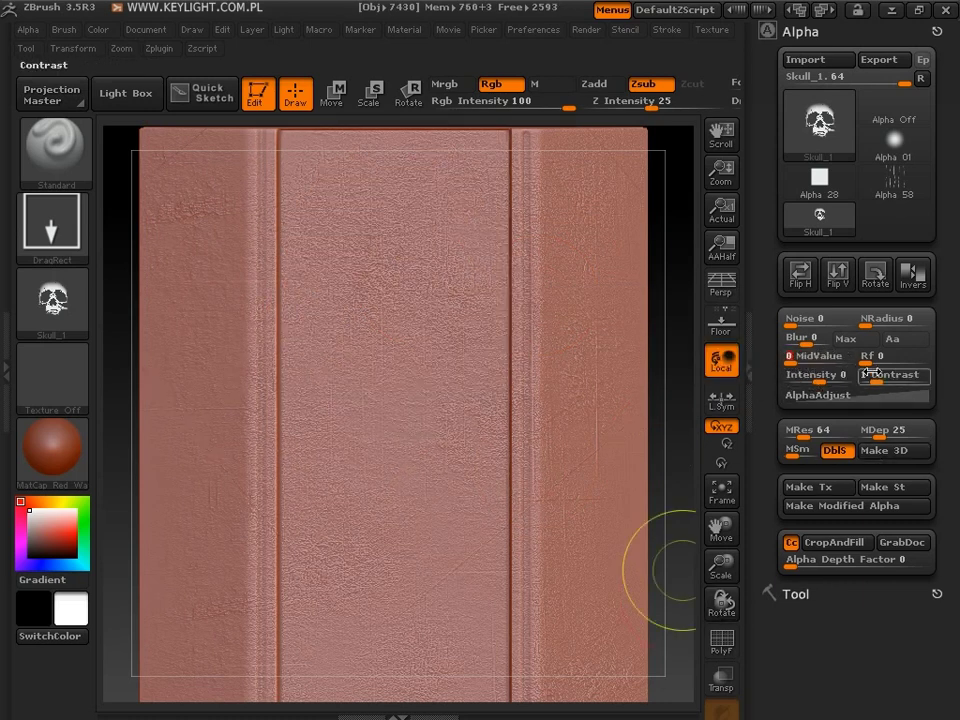
{"action": "left_click_drag", "start_coordinate": [866, 361], "coordinate": [874, 360]}
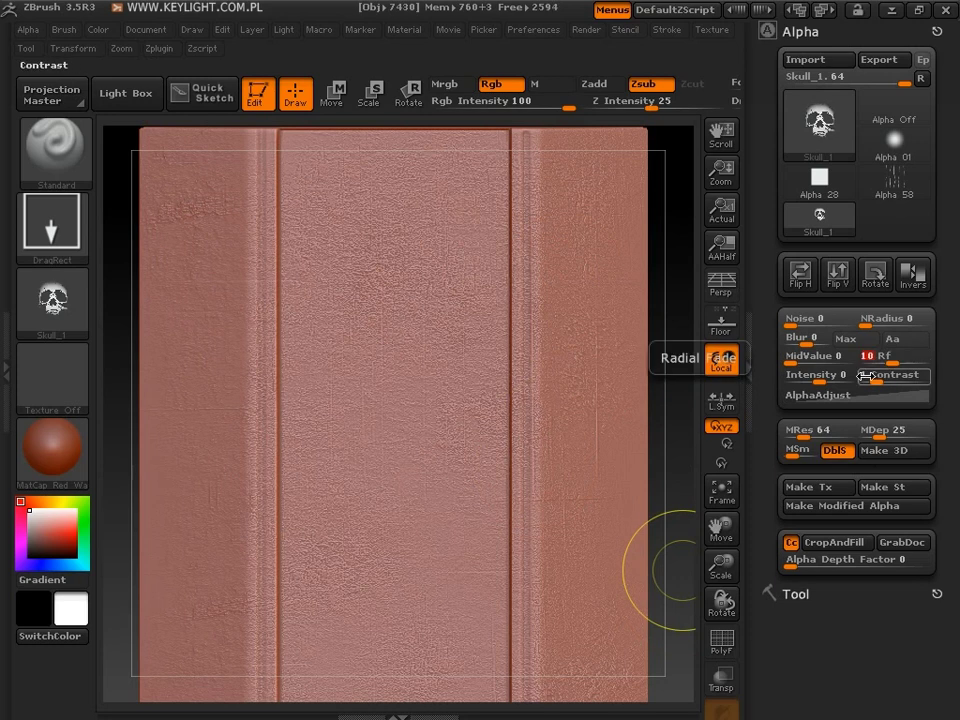
{"action": "mouse_move", "coordinate": [377, 322]}
{"action": "left_mouse_down"}
{"action": "mouse_move", "coordinate": [540, 480]}
{"action": "mouse_move", "coordinate": [420, 342]}
{"action": "left_mouse_up"}
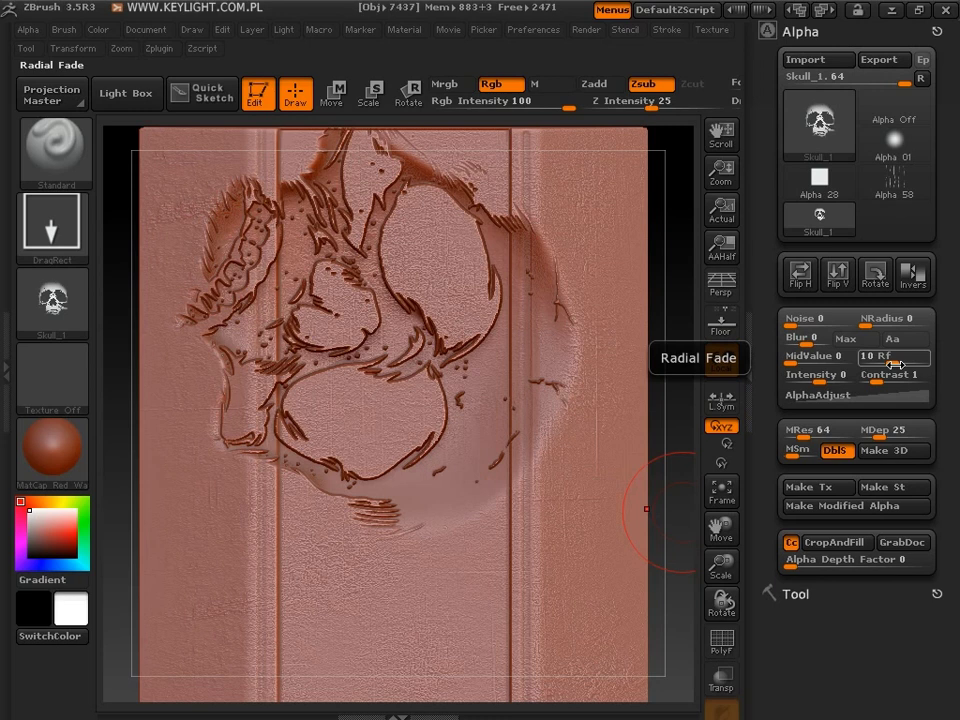
Undo the faded skull stamp and return Radial Fade to 0
{"action": "left_click_drag", "start_coordinate": [893, 365], "coordinate": [887, 365]}
{"action": "key", "text": "ctrl+z"}
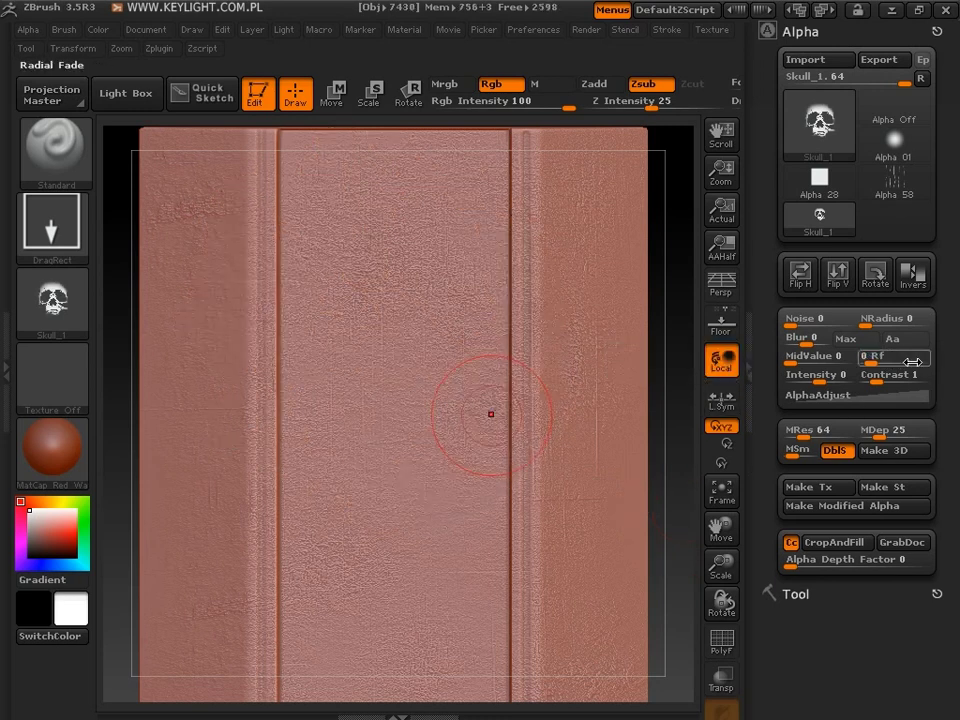
{"action": "left_click_drag", "start_coordinate": [907, 362], "coordinate": [862, 362]}
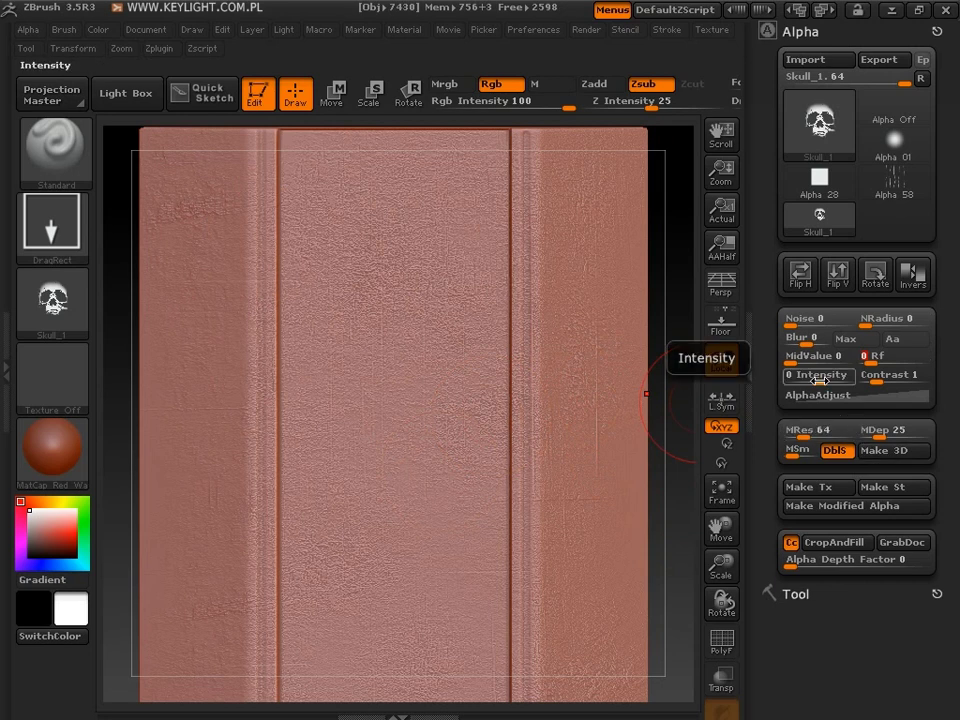
Test Intensity 1 with a skull stamp, undo it, and return Intensity to 0
{"action": "left_click", "coordinate": [819, 381]}
{"action": "left_click", "coordinate": [720, 360]}
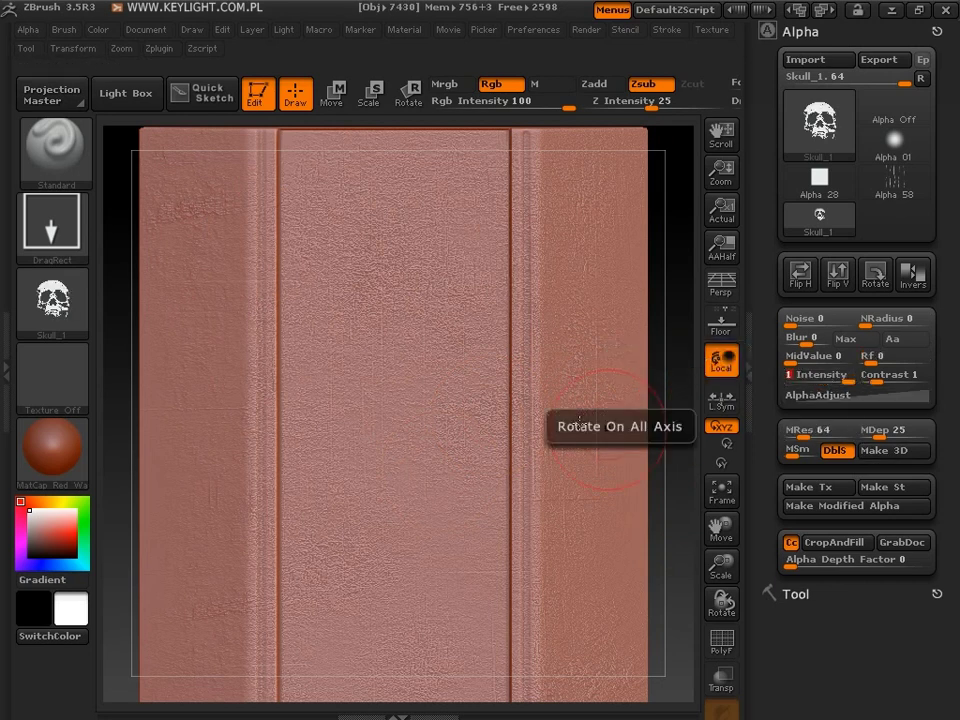
{"action": "left_click_drag", "start_coordinate": [322, 317], "coordinate": [560, 480]}
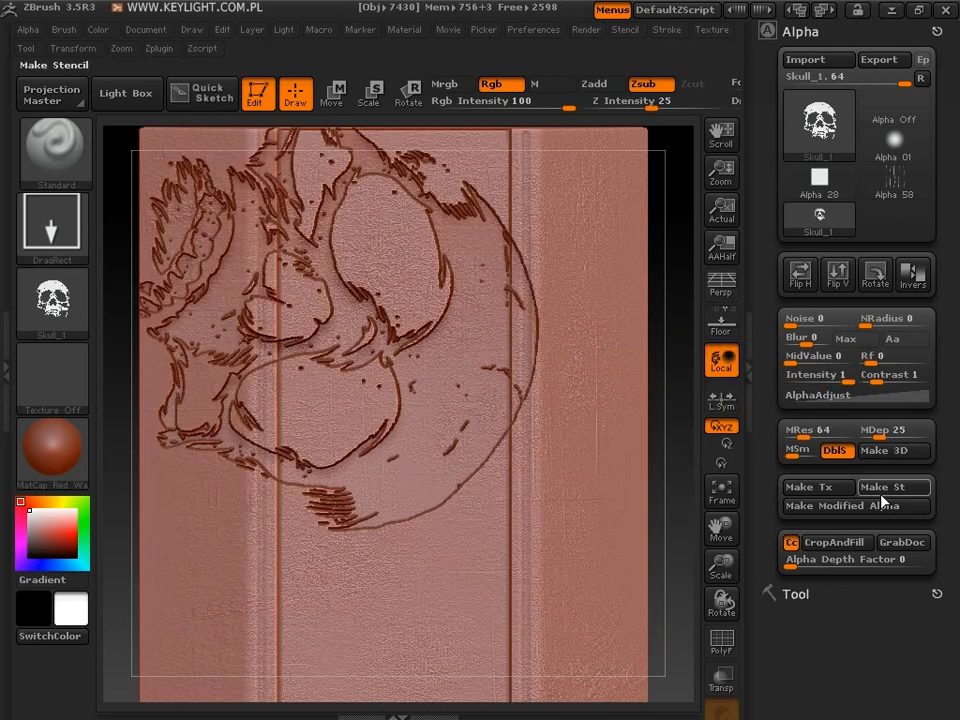
{"action": "key", "text": "ctrl+z"}
{"action": "left_click_drag", "start_coordinate": [846, 381], "coordinate": [943, 381]}
Test a high-contrast skull stamp, undo it, and bring Contrast back to 1
{"action": "left_click_drag", "start_coordinate": [386, 315], "coordinate": [951, 543]}
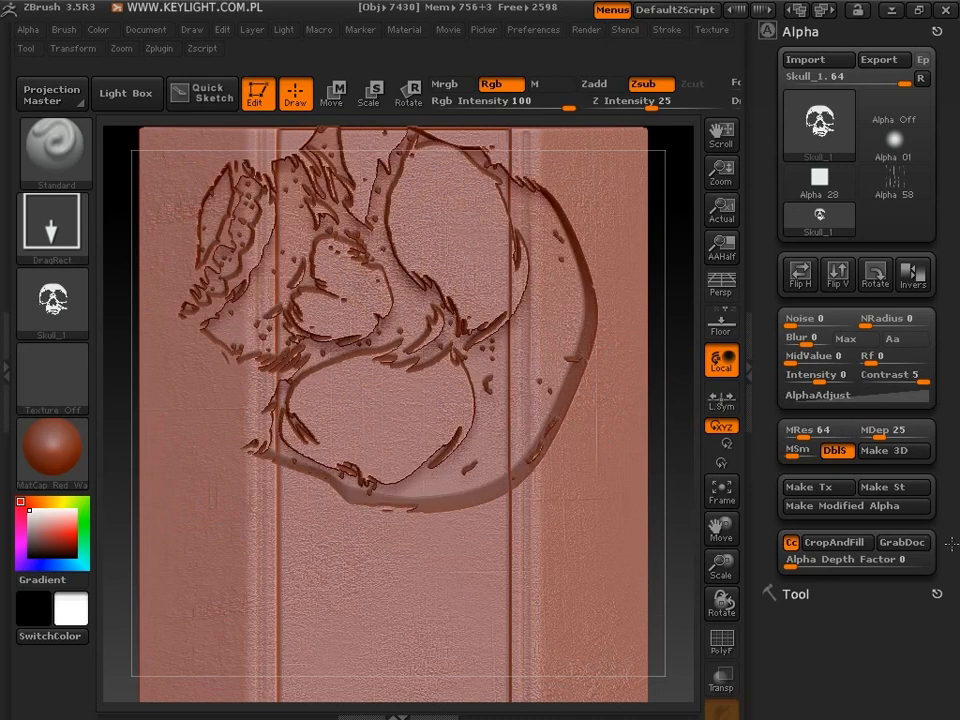
{"action": "key", "text": "ctrl+z"}
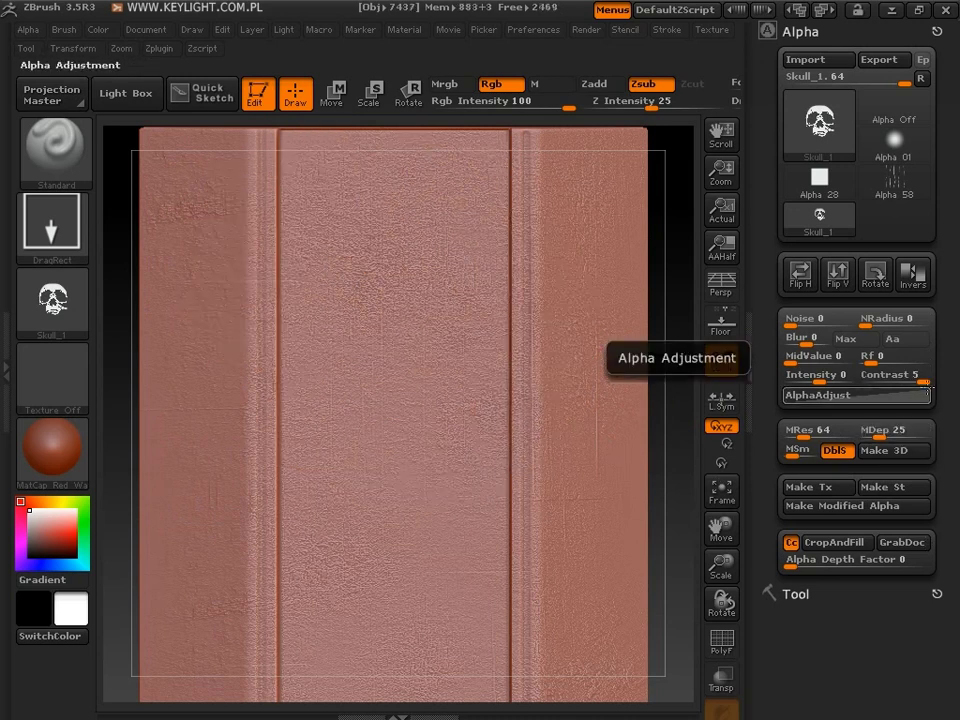
{"action": "left_click_drag", "start_coordinate": [916, 380], "coordinate": [880, 376]}
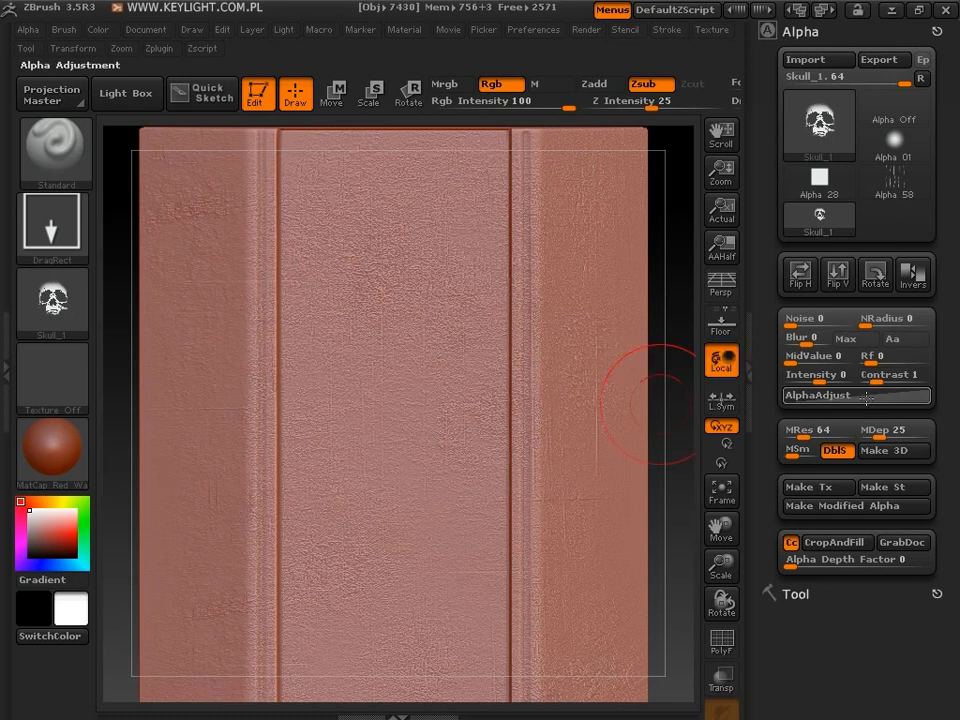
Bend the AlphaAdjust curve, test-stamp the skull with it, and undo the stamp
{"action": "left_click", "coordinate": [866, 397]}
{"action": "left_click_drag", "start_coordinate": [880, 437], "coordinate": [895, 451]}
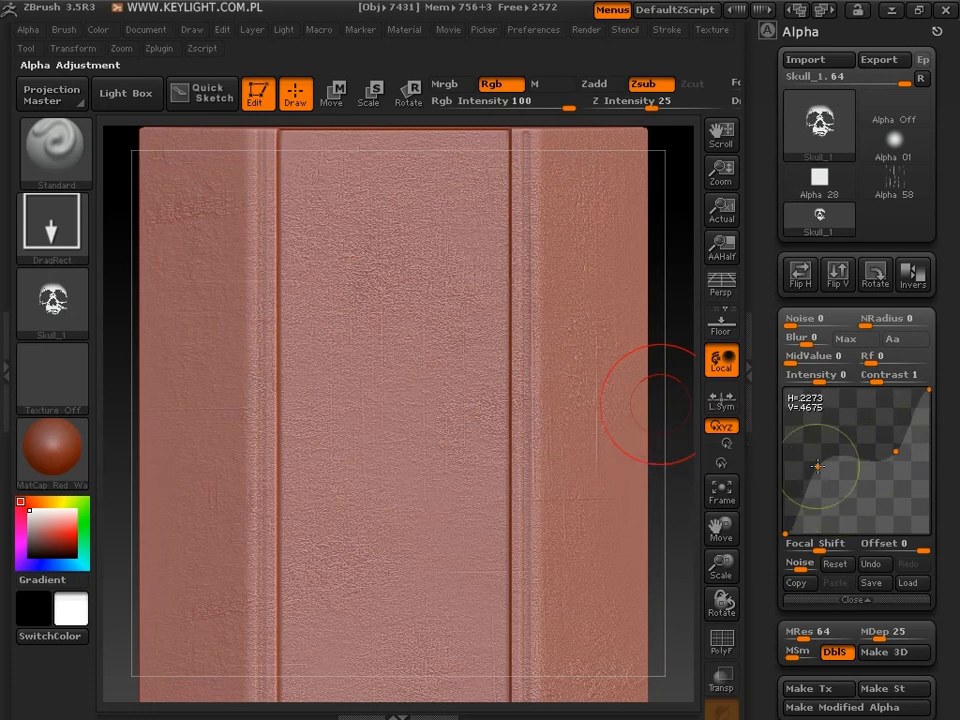
{"action": "left_click_drag", "start_coordinate": [386, 367], "coordinate": [300, 243]}
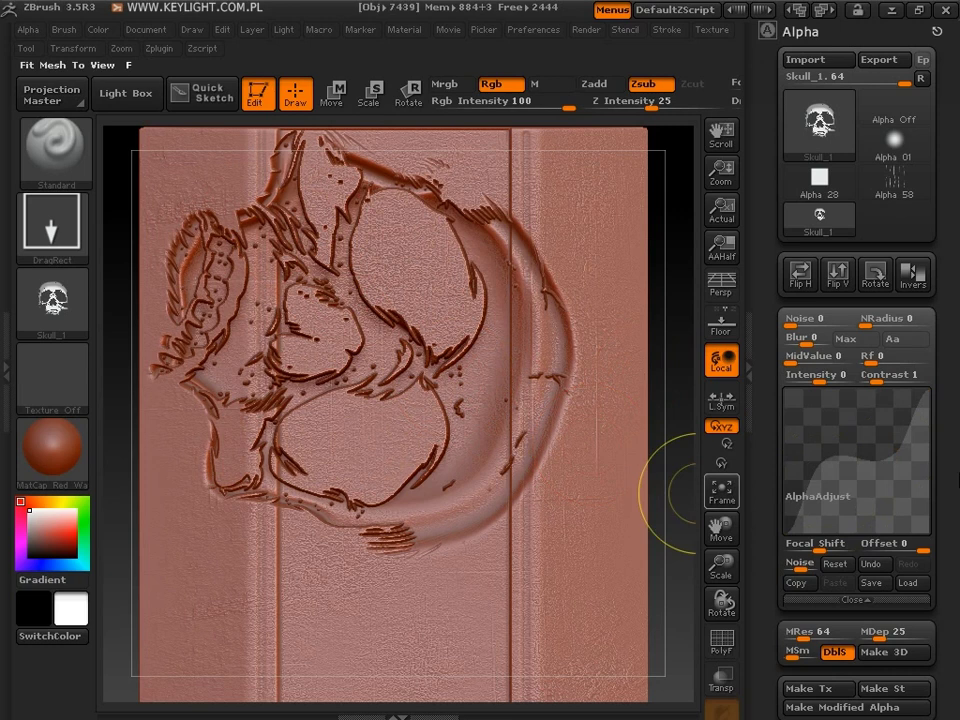
{"action": "key", "text": "ctrl+z"}
Reset the AlphaAdjust curve to a straight line and open the Alphas library
{"action": "left_click_drag", "start_coordinate": [898, 458], "coordinate": [891, 442]}
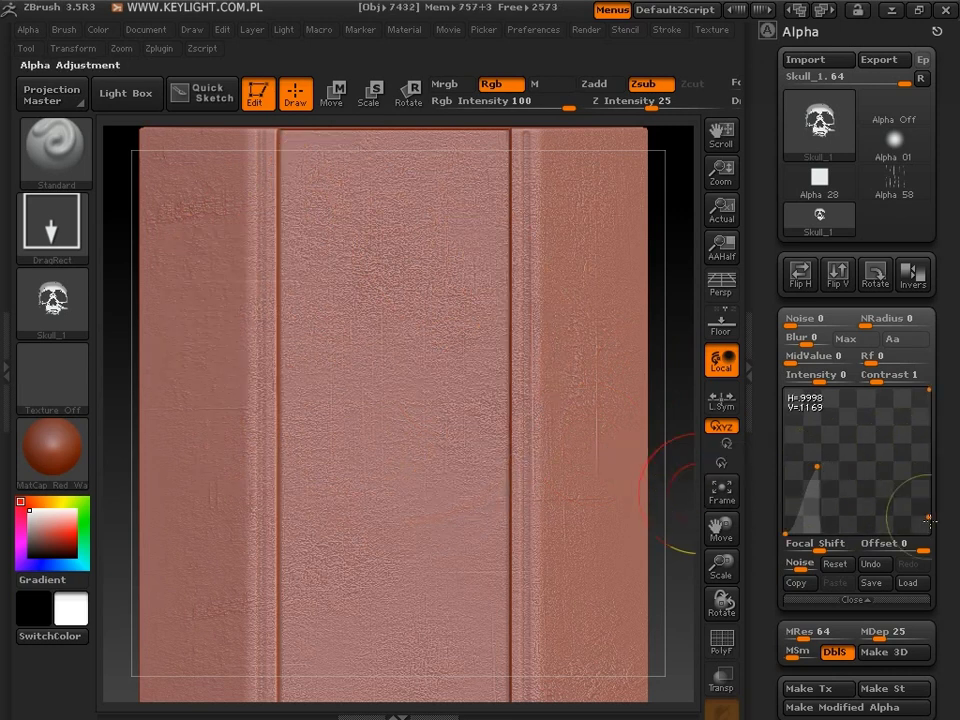
{"action": "left_click", "coordinate": [835, 563]}
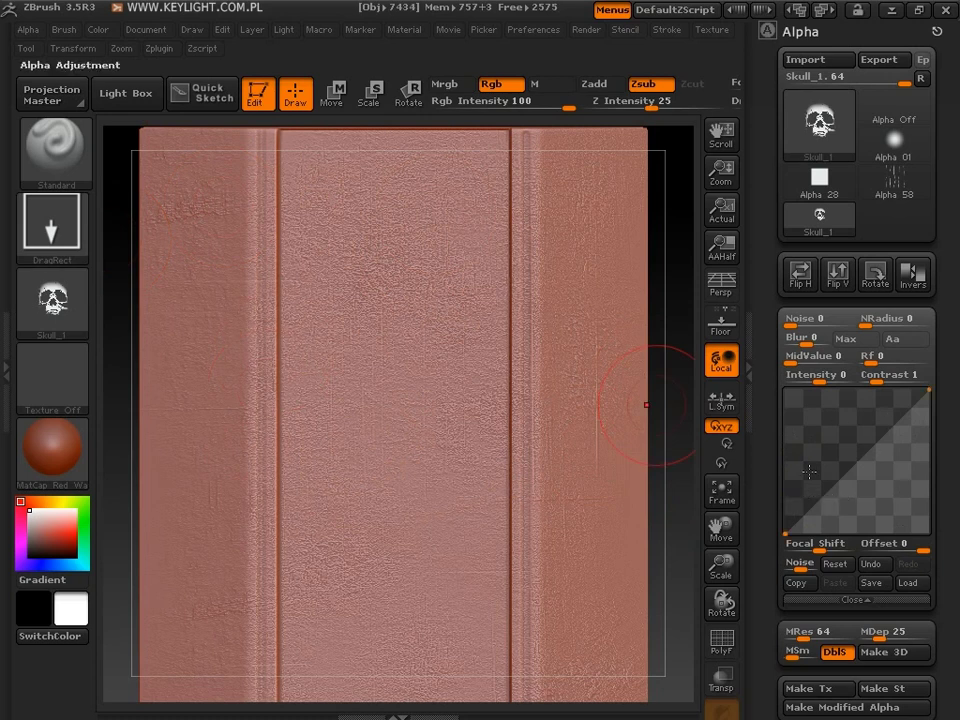
{"action": "left_click", "coordinate": [48, 297]}
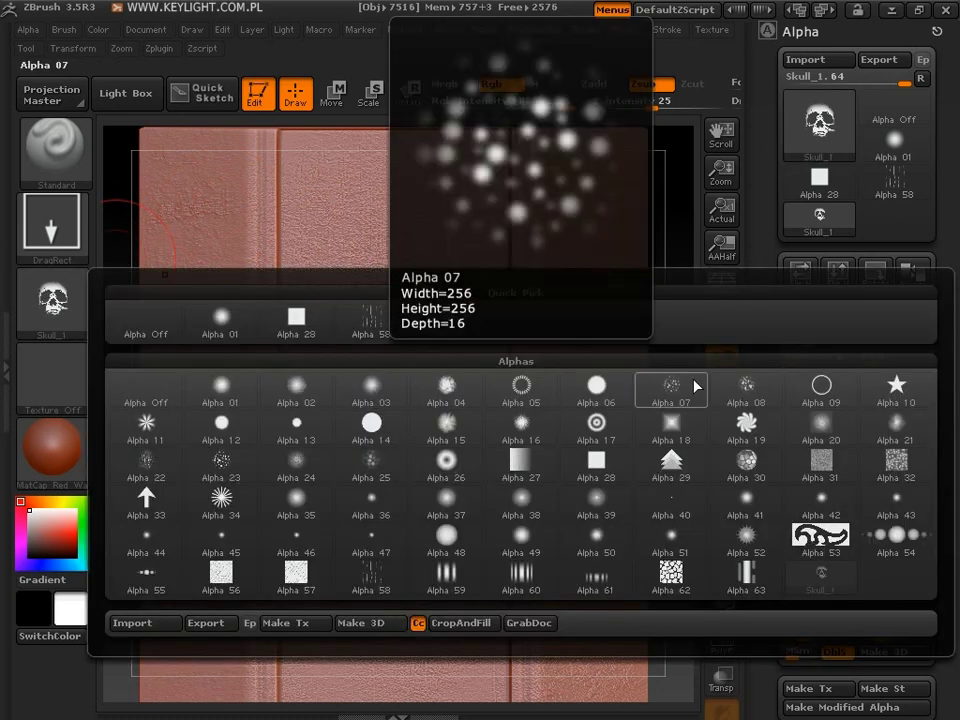
Test-stamp Alpha 37 with a bent curve, undo it, and switch back to Skull_1
{"action": "left_click", "coordinate": [451, 503]}
{"action": "mouse_move", "coordinate": [892, 438]}
{"action": "left_mouse_down"}
{"action": "mouse_move", "coordinate": [880, 513]}
{"action": "mouse_move", "coordinate": [827, 465]}
{"action": "left_mouse_up"}
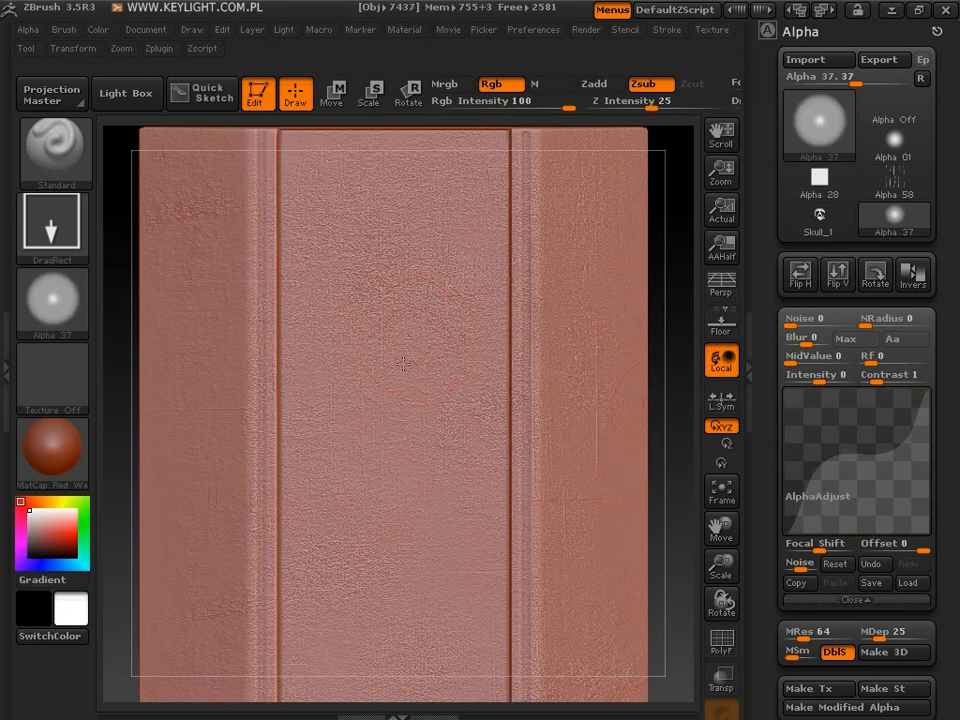
{"action": "left_click_drag", "start_coordinate": [370, 333], "coordinate": [445, 400]}
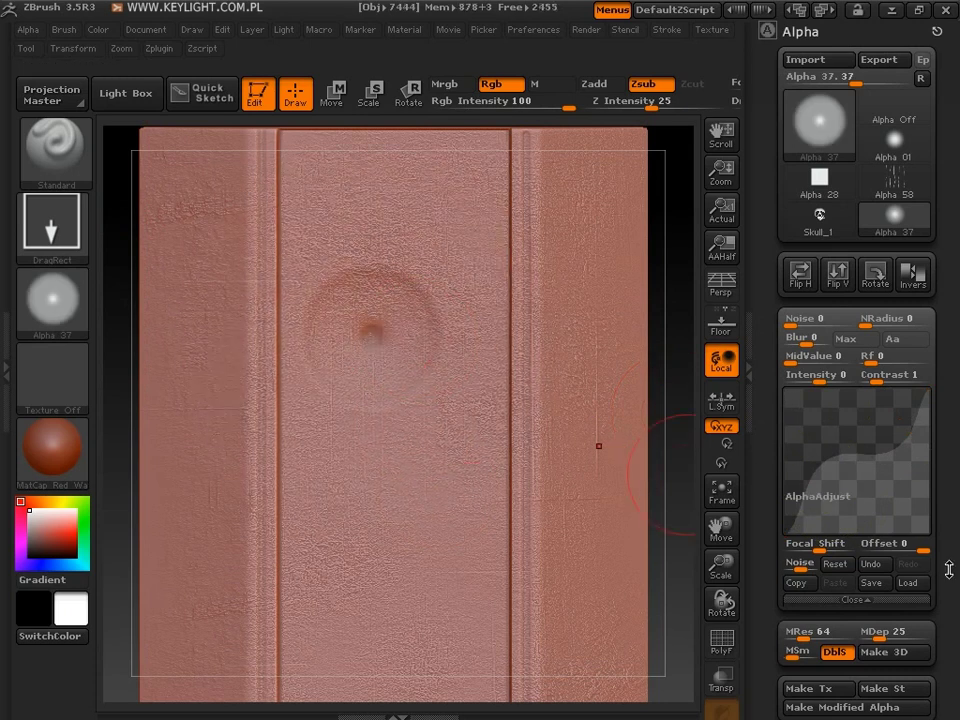
{"action": "key", "text": "ctrl+z"}
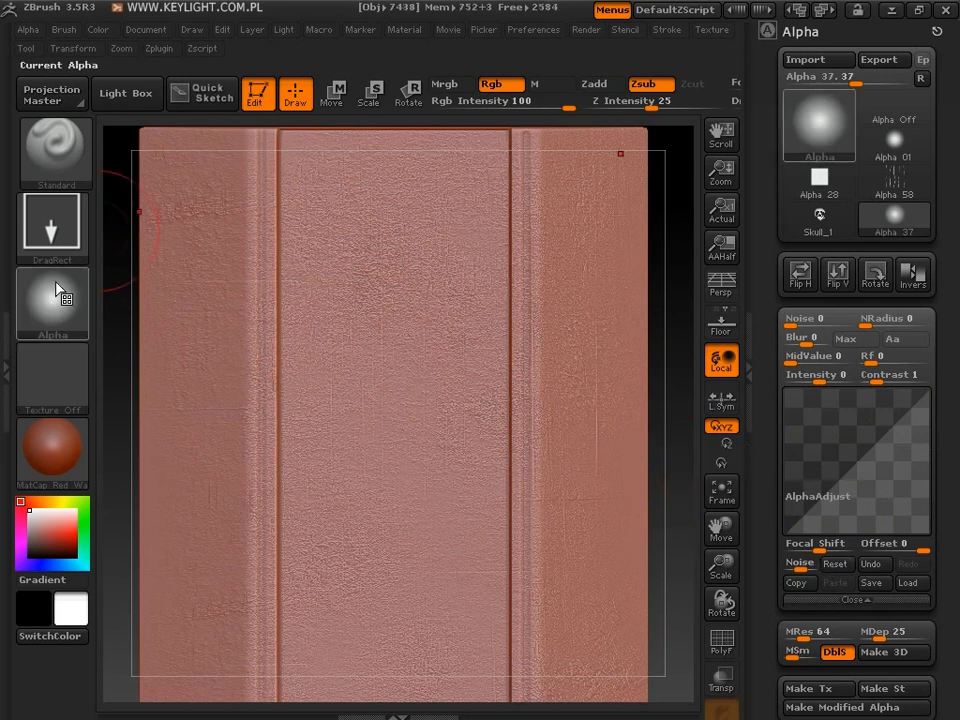
{"action": "left_click", "coordinate": [57, 290]}
{"action": "left_click", "coordinate": [529, 329]}
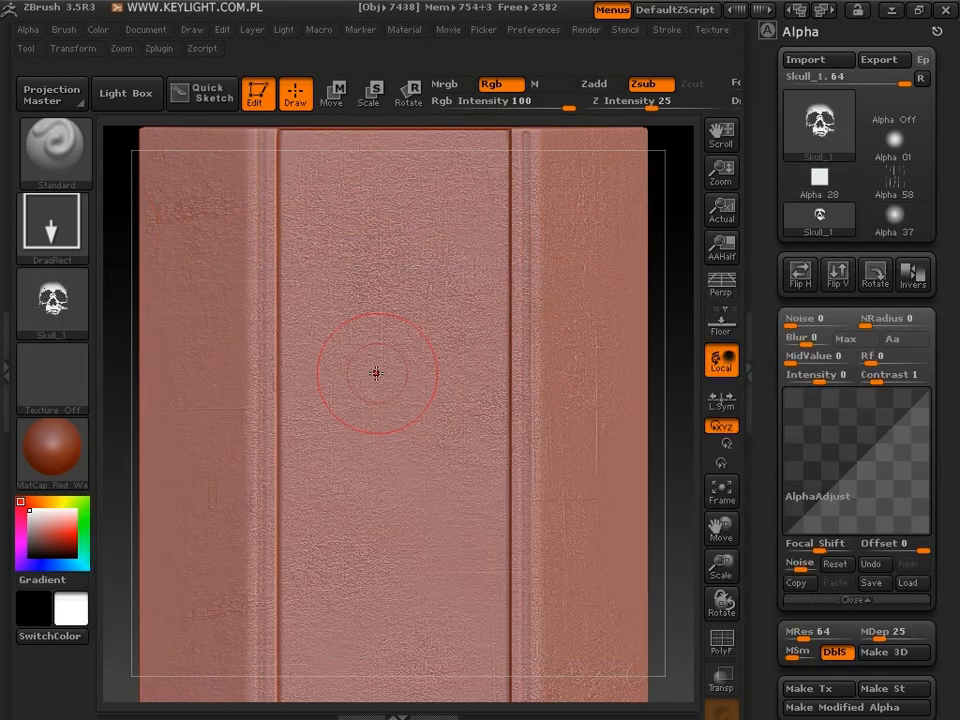
Collapse AlphaAdjust, switch from Zsub to Zadd, and test a raised skull stamp, then undo it
{"action": "left_click", "coordinate": [838, 602]}
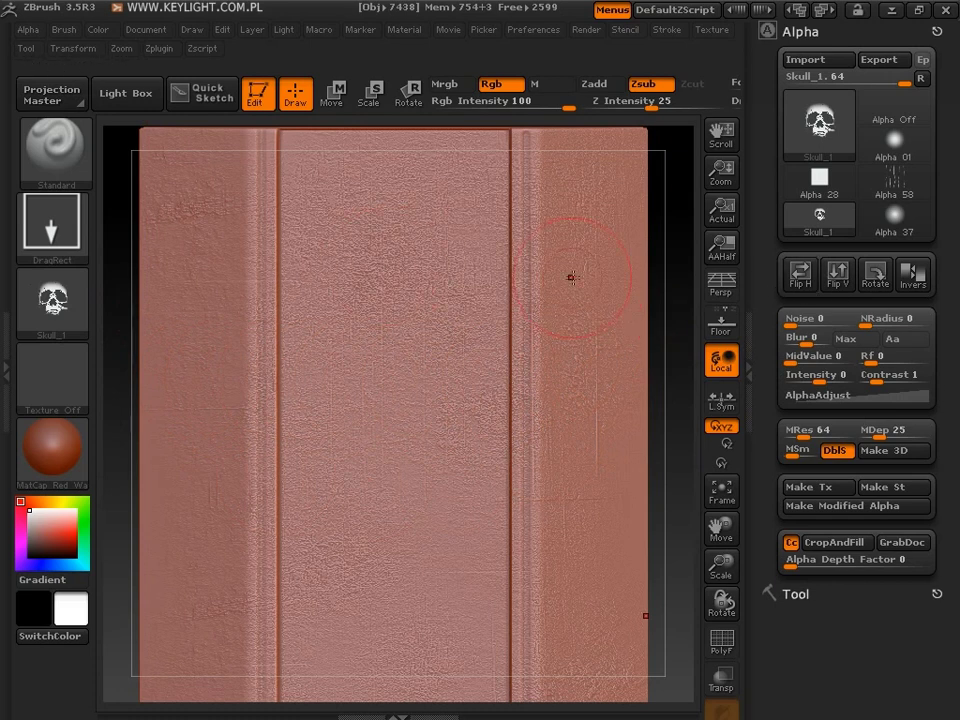
{"action": "left_click", "coordinate": [602, 85]}
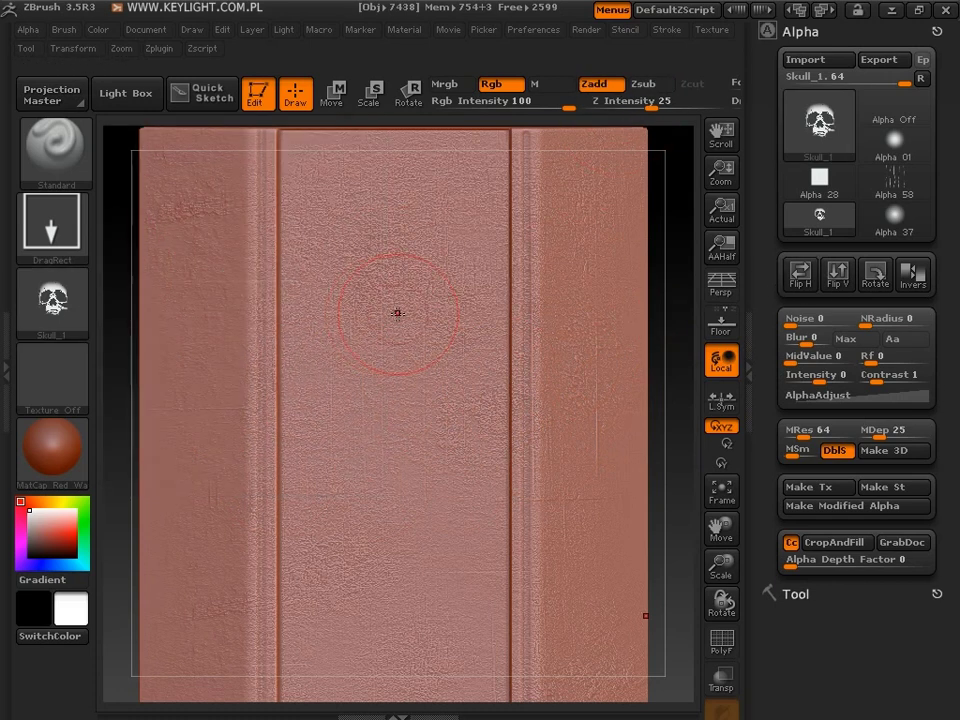
{"action": "left_click_drag", "start_coordinate": [376, 524], "coordinate": [395, 202]}
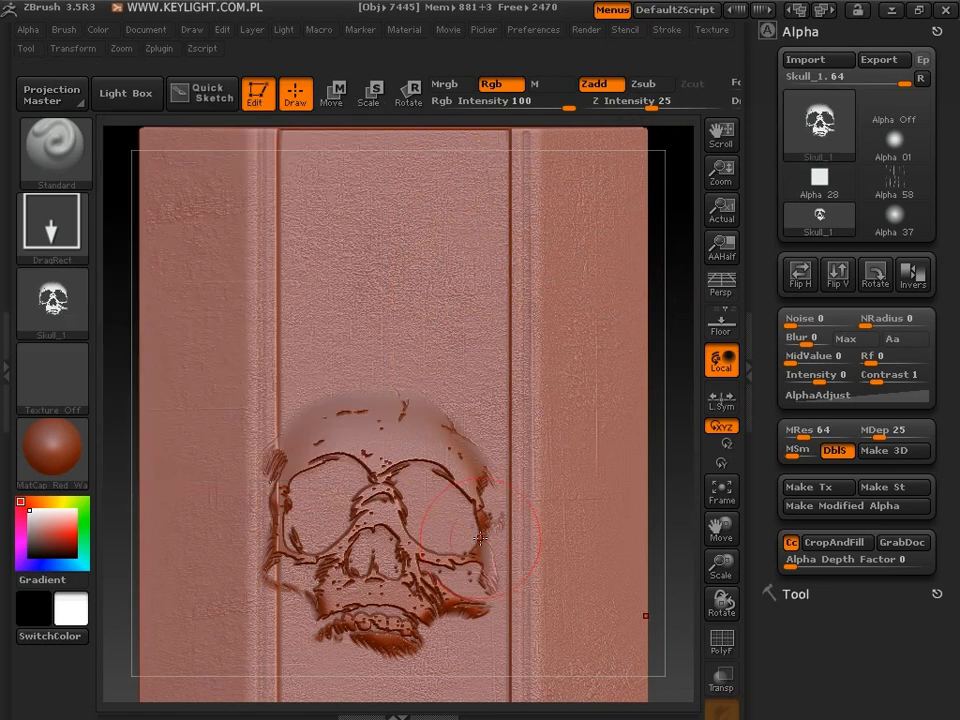
{"action": "key", "text": "ctrl"}
{"action": "key", "text": "ctrl+z"}
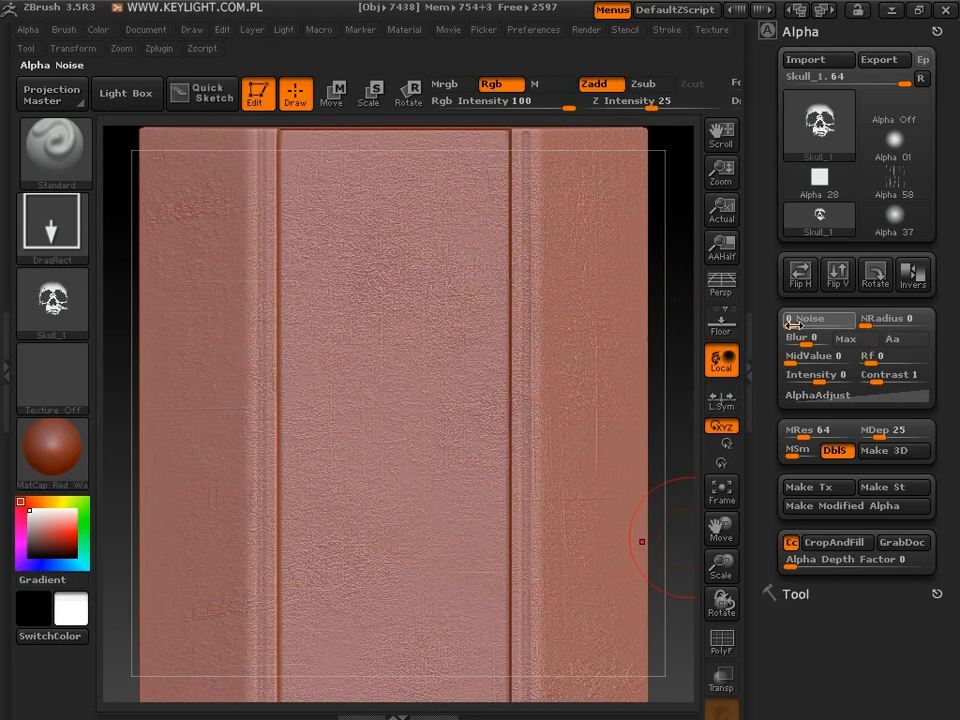
{"action": "type", "text": "7"}
Test-stamp the noisy skull, raise NRadius to 32, and retest twice, undoing every stamp
{"action": "left_click_drag", "start_coordinate": [334, 512], "coordinate": [678, 213]}
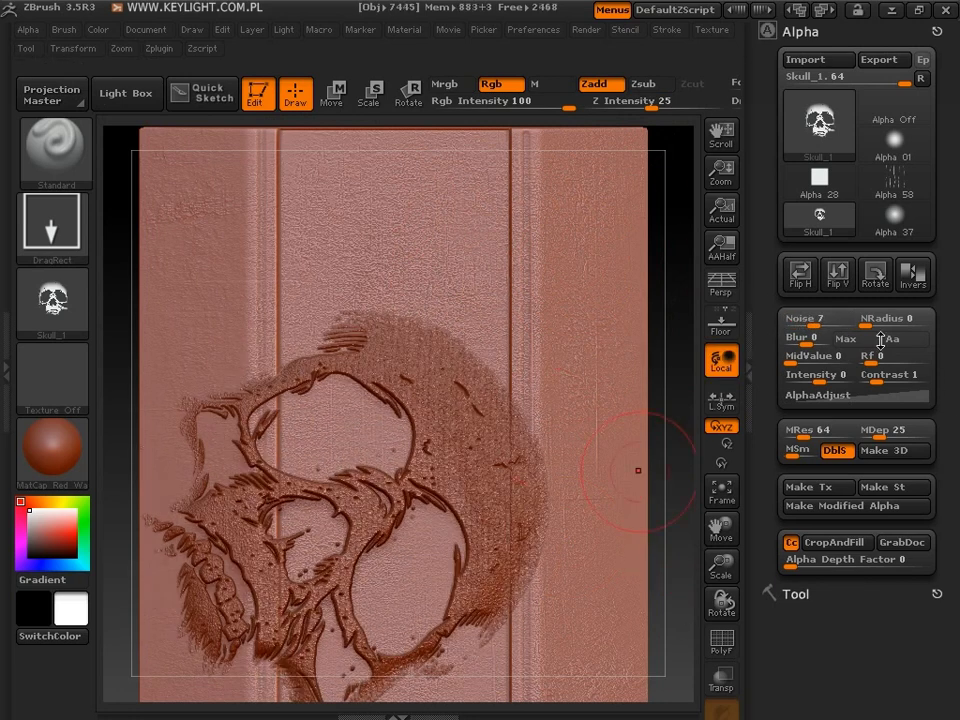
{"action": "key", "text": "ctrl+z"}
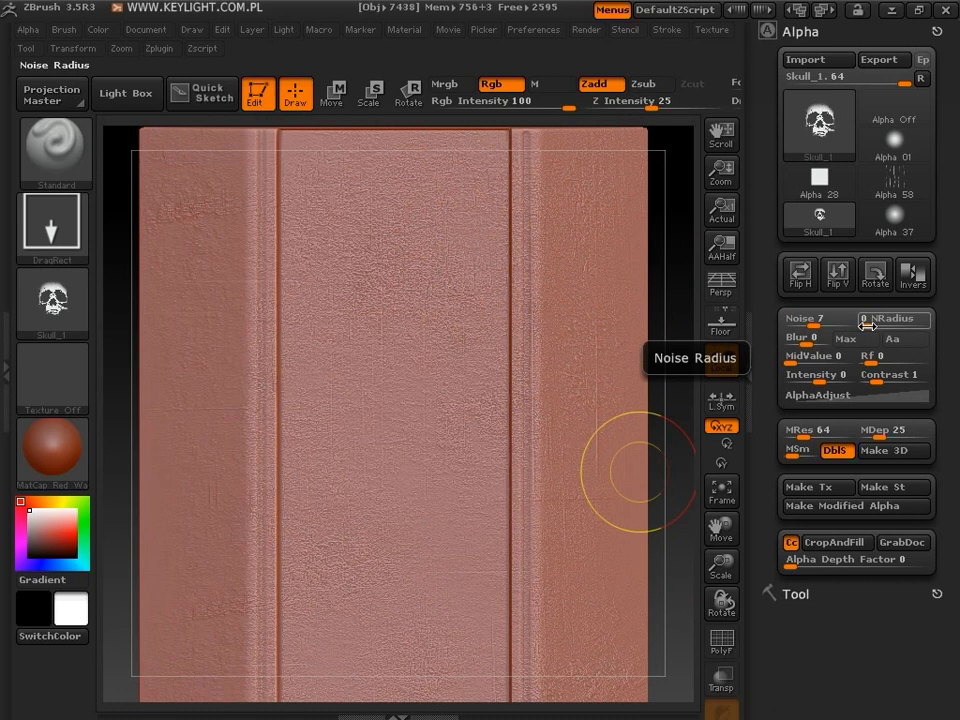
{"action": "left_click_drag", "start_coordinate": [867, 325], "coordinate": [881, 326]}
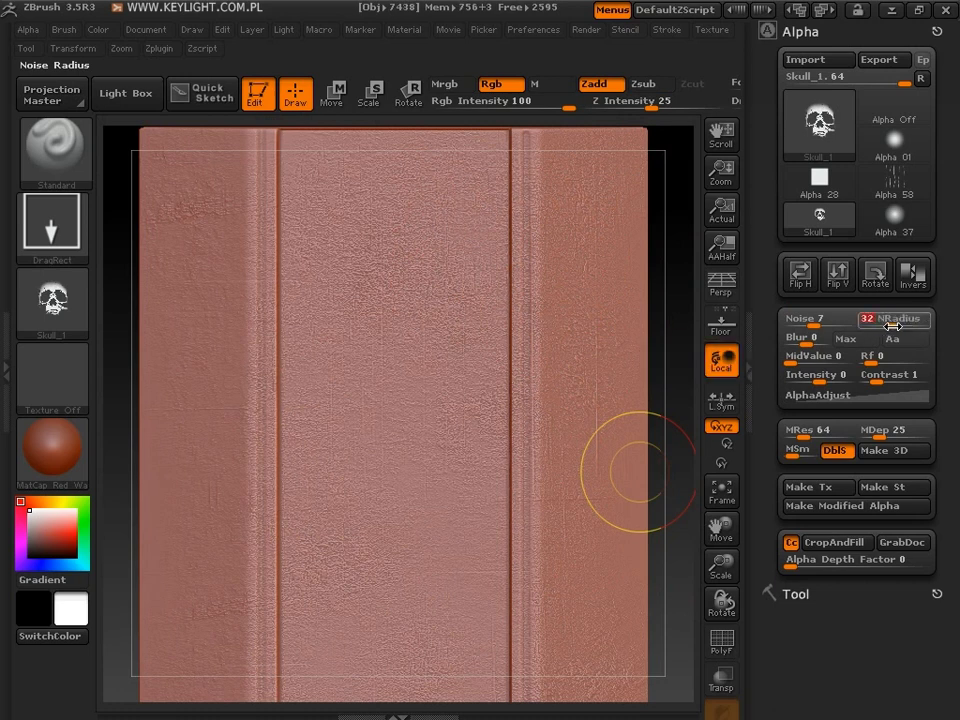
{"action": "mouse_move", "coordinate": [380, 515]}
{"action": "left_mouse_down"}
{"action": "mouse_move", "coordinate": [823, 535]}
{"action": "mouse_move", "coordinate": [395, 127]}
{"action": "mouse_move", "coordinate": [414, 153]}
{"action": "left_mouse_up"}
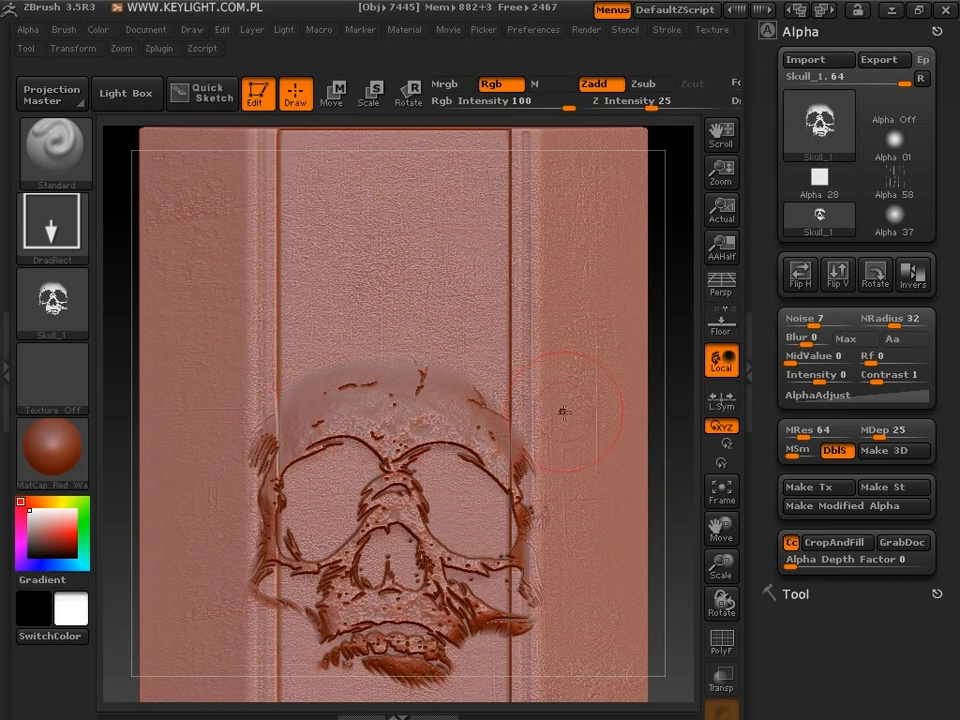
{"action": "key", "text": "ctrl+z"}
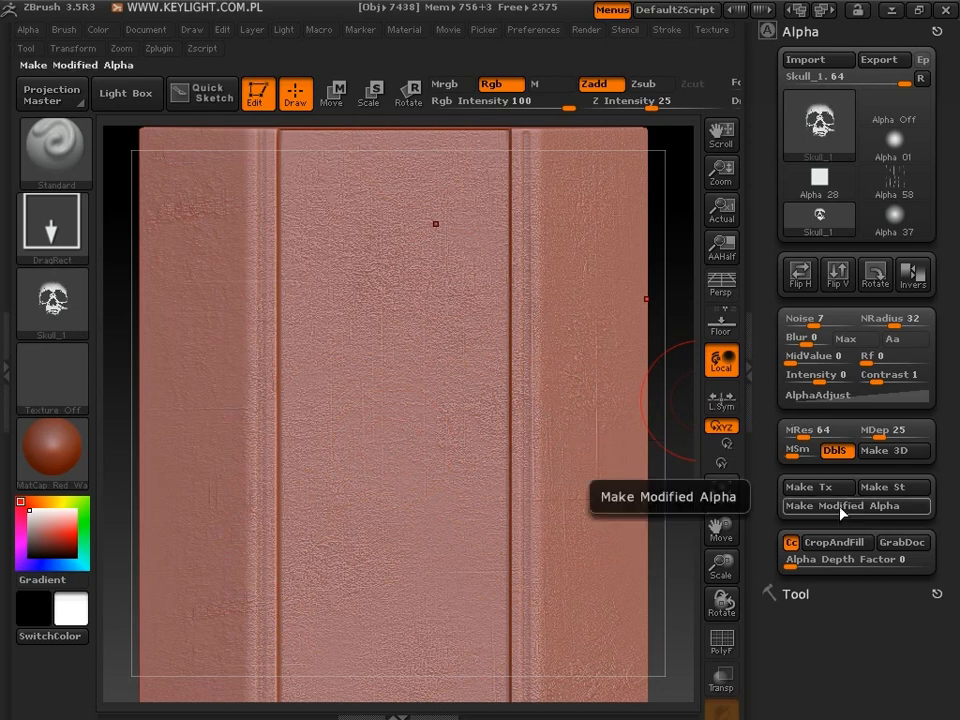
{"action": "left_click_drag", "start_coordinate": [333, 408], "coordinate": [755, 585]}
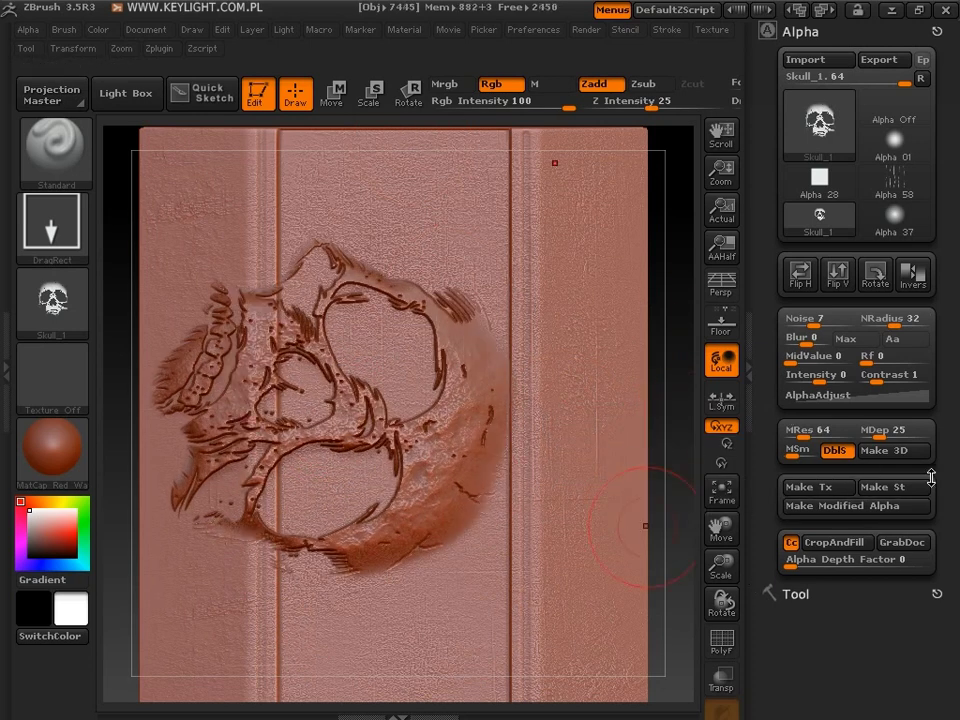
{"action": "key", "text": "ctrl+z"}
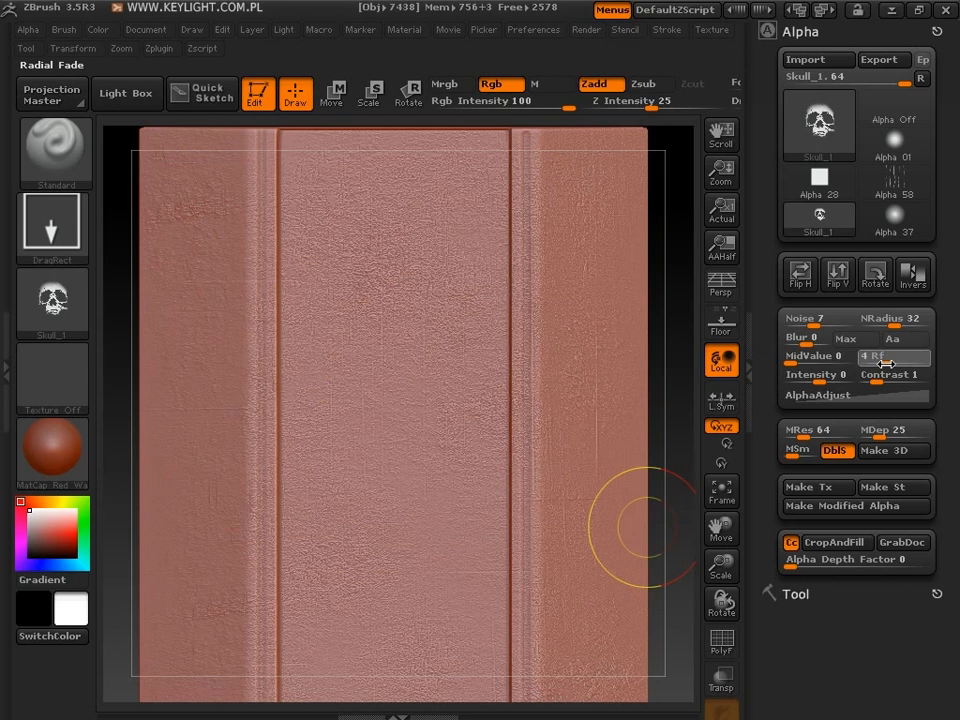
Try three radially faded skull stamps at different sizes, undoing each one
{"action": "mouse_move", "coordinate": [349, 446]}
{"action": "left_mouse_down"}
{"action": "mouse_move", "coordinate": [666, 581]}
{"action": "mouse_move", "coordinate": [337, 90]}
{"action": "mouse_move", "coordinate": [365, 95]}
{"action": "left_mouse_up"}
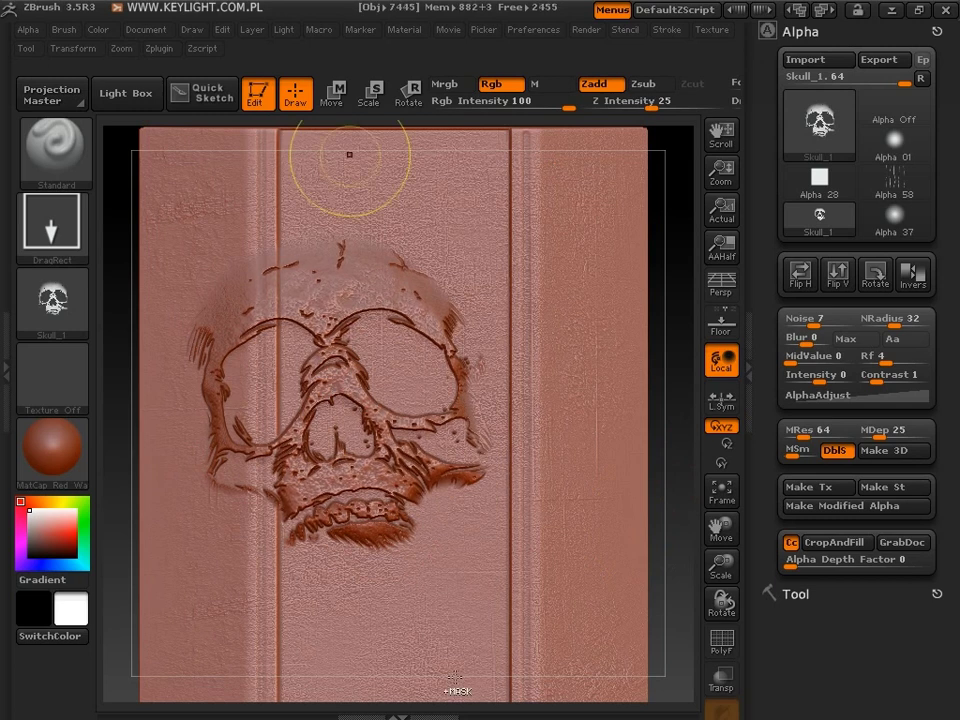
{"action": "key", "text": "ctrl+z"}
{"action": "left_click_drag", "start_coordinate": [438, 597], "coordinate": [373, 326]}
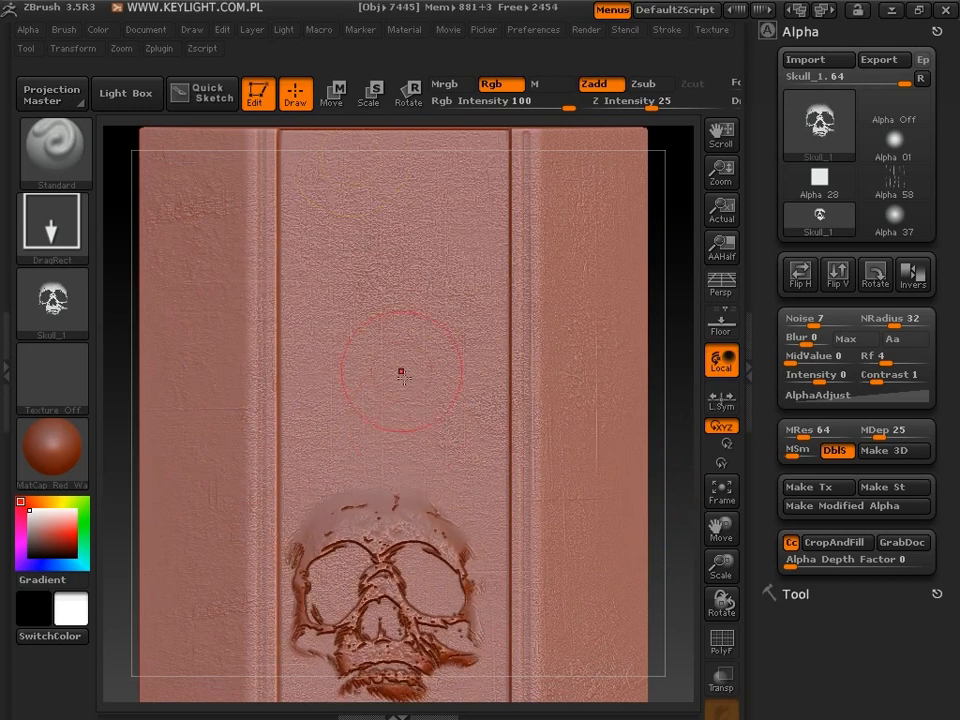
{"action": "key", "text": "ctrl+z"}
{"action": "left_click_drag", "start_coordinate": [424, 600], "coordinate": [422, 505]}
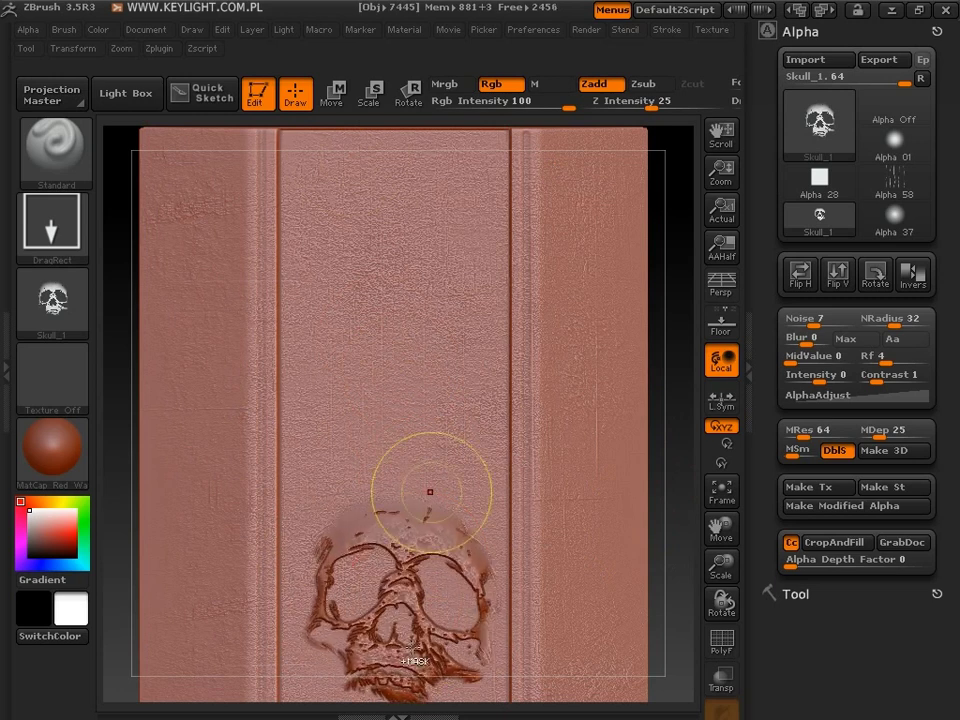
{"action": "key", "text": "ctrl+z"}
Stamp the final faded skull on the lower blade and zoom out to view it
{"action": "mouse_move", "coordinate": [391, 563]}
{"action": "left_mouse_down"}
{"action": "mouse_move", "coordinate": [431, 290]}
{"action": "mouse_move", "coordinate": [449, 301]}
{"action": "mouse_move", "coordinate": [443, 295]}
{"action": "left_mouse_up"}
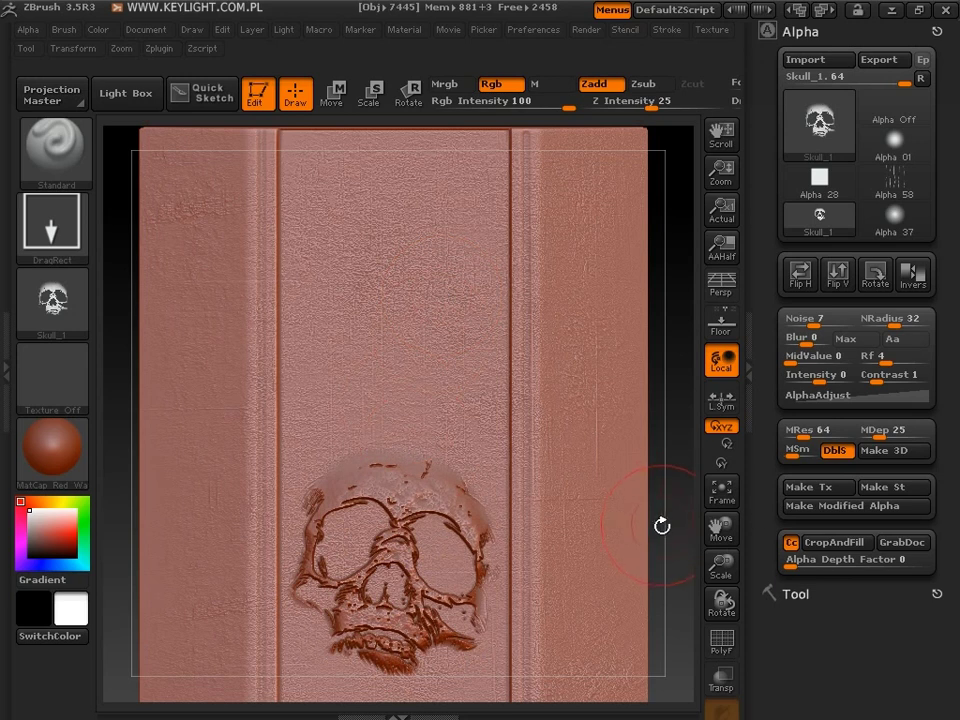
{"action": "key", "text": "shift+d"}
{"action": "left_click_drag", "start_coordinate": [675, 529], "coordinate": [623, 460], "text": "alt"}
{"action": "mouse_move", "coordinate": [610, 568]}
{"action": "left_mouse_down", "text": "alt"}
{"action": "mouse_move", "coordinate": [614, 383]}
{"action": "mouse_move", "coordinate": [568, 384]}
{"action": "mouse_move", "coordinate": [564, 407]}
{"action": "mouse_move", "coordinate": [636, 408]}
{"action": "mouse_move", "coordinate": [459, 407]}
{"action": "mouse_move", "coordinate": [527, 421]}
{"action": "left_mouse_up", "text": "alt"}
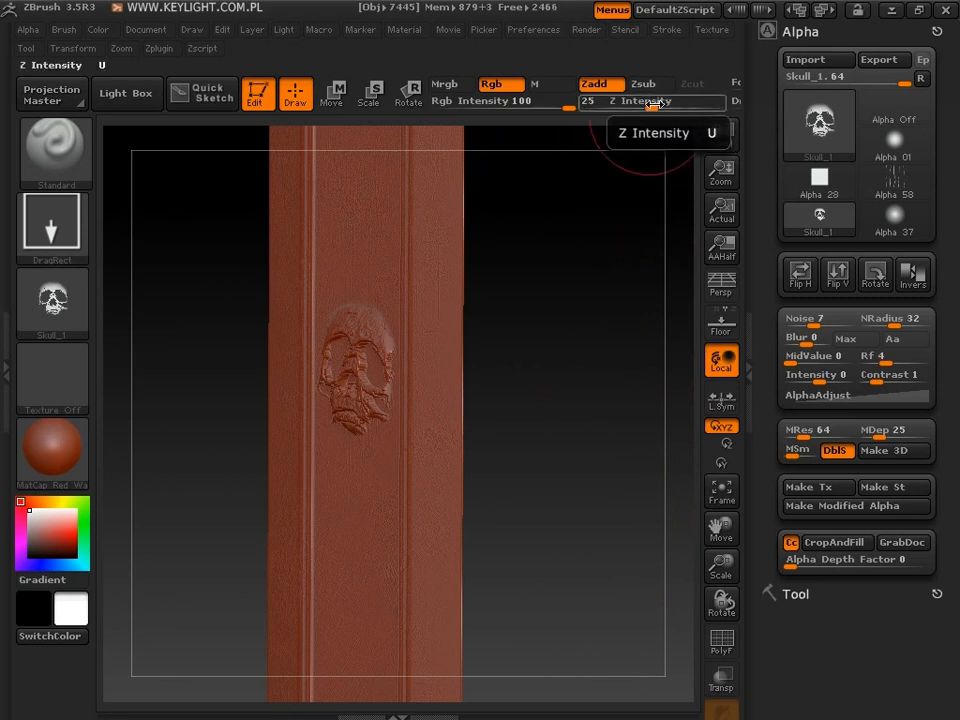
Rotate the blade to inspect the skull relief, then undo the stamp to clear it
{"action": "mouse_move", "coordinate": [531, 439]}
{"action": "left_mouse_down"}
{"action": "mouse_move", "coordinate": [573, 455]}
{"action": "mouse_move", "coordinate": [542, 454]}
{"action": "mouse_move", "coordinate": [561, 459]}
{"action": "mouse_move", "coordinate": [627, 458]}
{"action": "mouse_move", "coordinate": [580, 445]}
{"action": "mouse_move", "coordinate": [617, 433]}
{"action": "mouse_move", "coordinate": [451, 416]}
{"action": "mouse_move", "coordinate": [523, 444]}
{"action": "mouse_move", "coordinate": [540, 469]}
{"action": "mouse_move", "coordinate": [540, 506]}
{"action": "mouse_move", "coordinate": [581, 510]}
{"action": "left_mouse_up"}
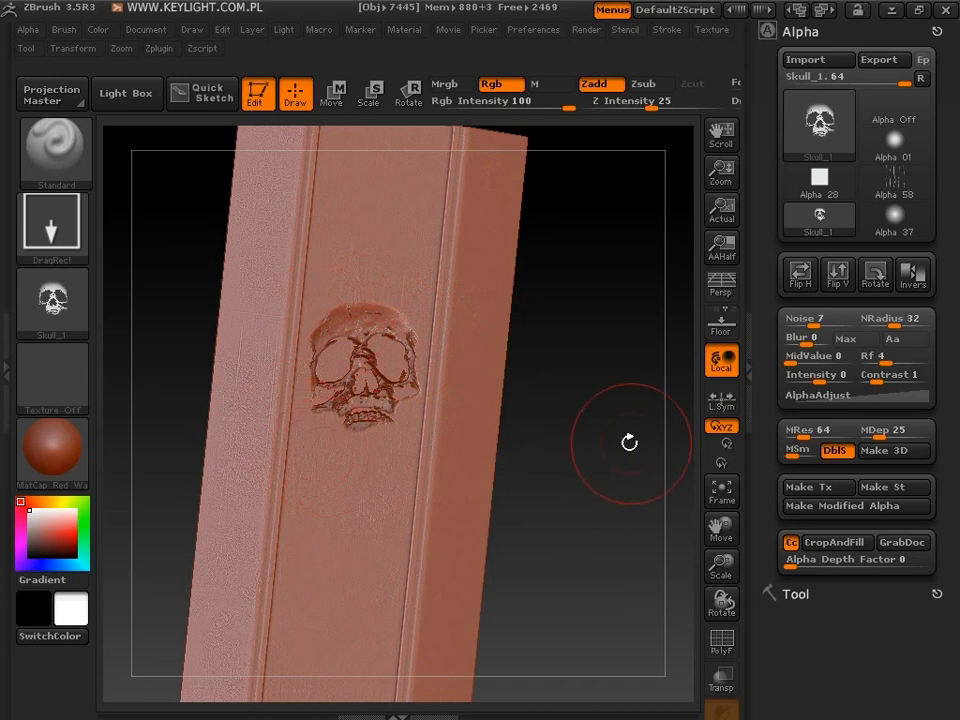
{"action": "mouse_move", "coordinate": [677, 446]}
{"action": "left_mouse_down"}
{"action": "mouse_move", "coordinate": [602, 439]}
{"action": "mouse_move", "coordinate": [450, 451]}
{"action": "mouse_move", "coordinate": [615, 448]}
{"action": "mouse_move", "coordinate": [587, 476]}
{"action": "mouse_move", "coordinate": [675, 480]}
{"action": "mouse_move", "coordinate": [671, 519]}
{"action": "mouse_move", "coordinate": [692, 504]}
{"action": "left_mouse_up"}
{"action": "key", "text": "ctrl+z"}
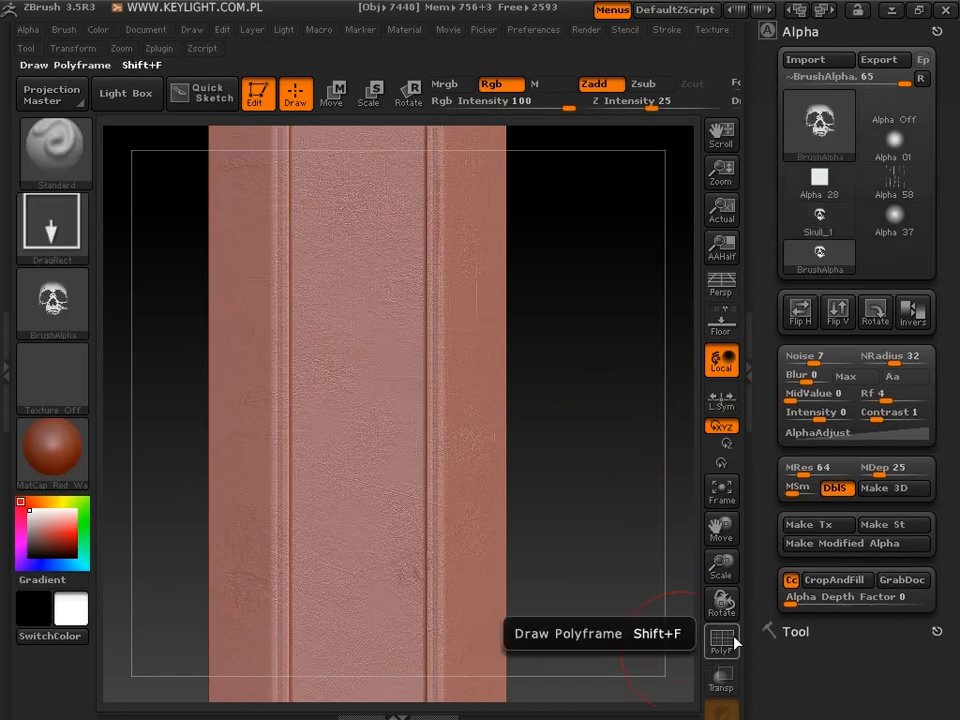
{"action": "left_click", "coordinate": [722, 640]}
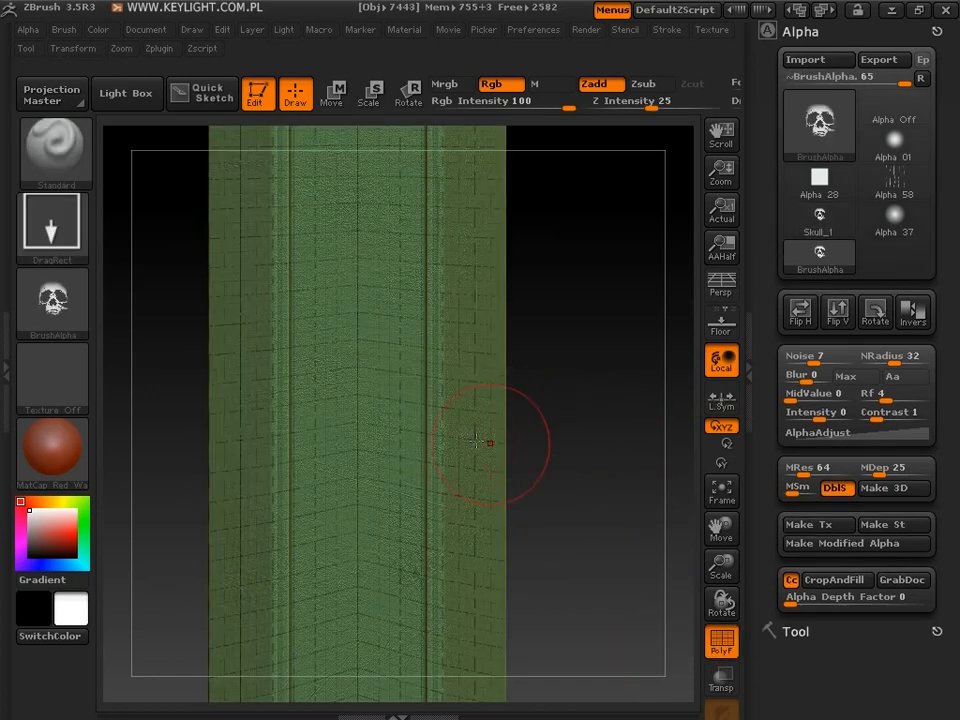
{"action": "key", "text": "shift"}
{"action": "left_click", "coordinate": [349, 384], "text": "shift"}
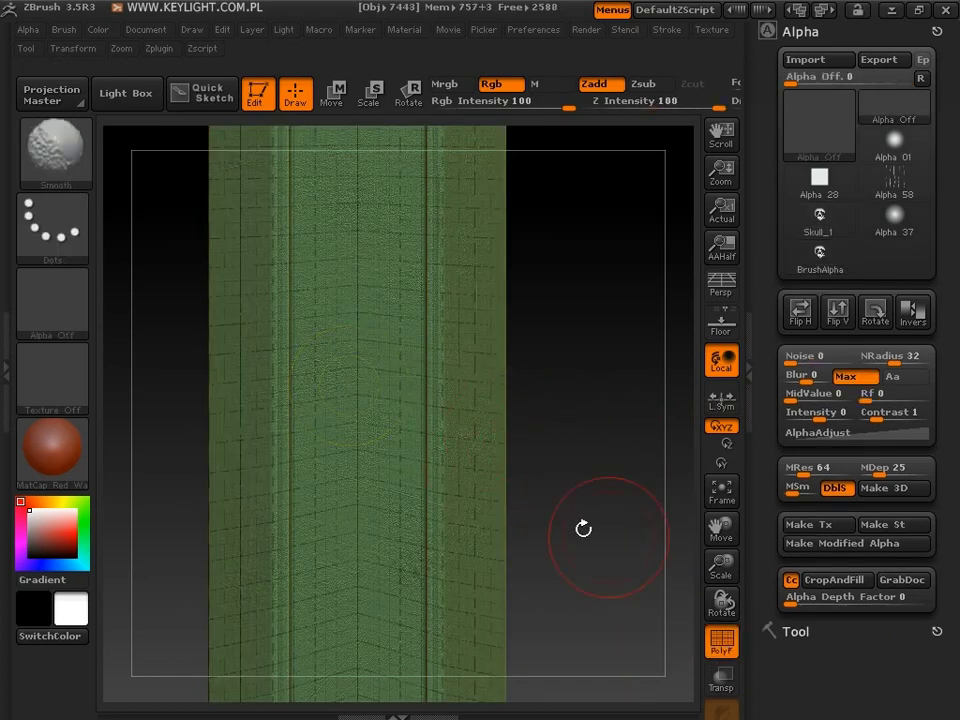
{"action": "mouse_move", "coordinate": [589, 407]}
{"action": "left_mouse_down"}
{"action": "mouse_move", "coordinate": [506, 409]}
{"action": "mouse_move", "coordinate": [628, 409]}
{"action": "left_mouse_up"}
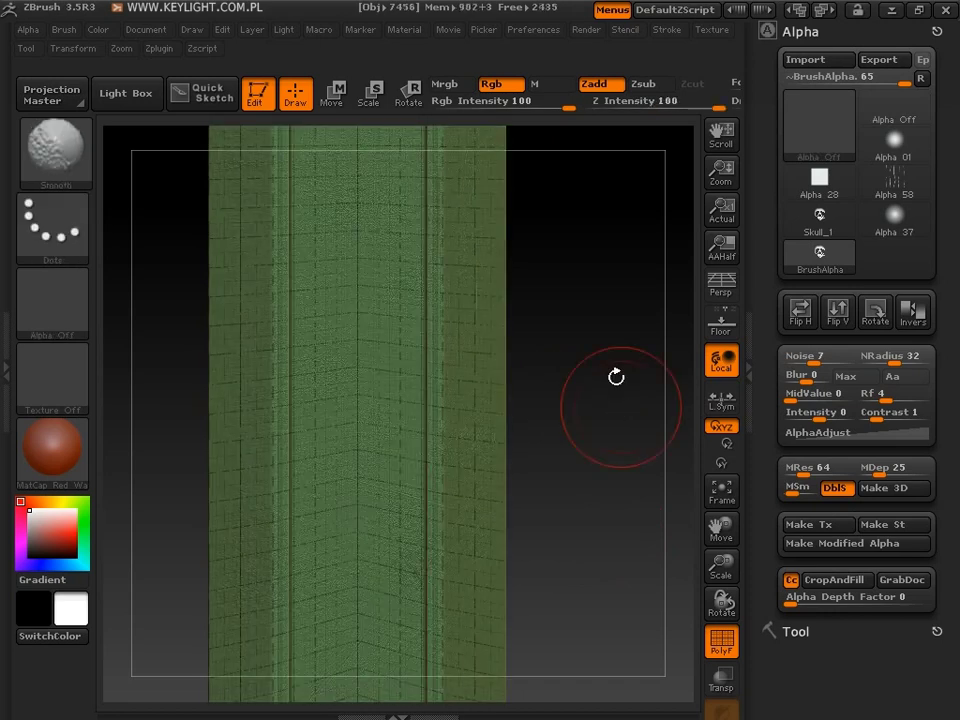
{"action": "mouse_move", "coordinate": [583, 212]}
{"action": "left_mouse_down", "text": "alt"}
{"action": "mouse_move", "coordinate": [594, 373]}
{"action": "mouse_move", "coordinate": [589, 315]}
{"action": "mouse_move", "coordinate": [658, 360]}
{"action": "mouse_move", "coordinate": [742, 668]}
{"action": "left_mouse_up", "text": "alt"}
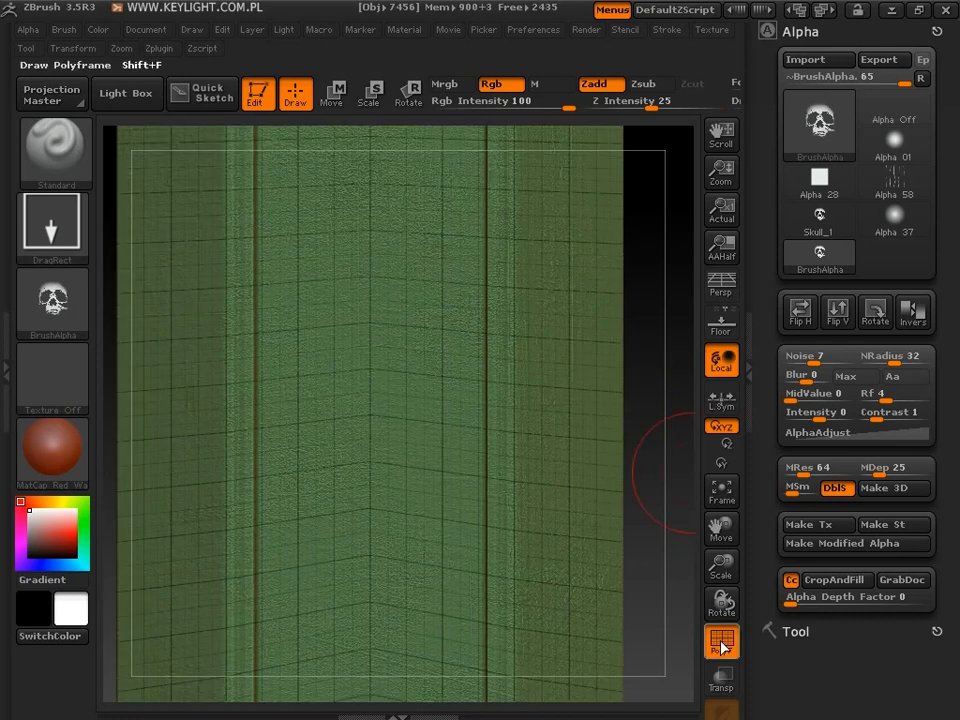
{"action": "left_click", "coordinate": [720, 640]}
{"action": "mouse_move", "coordinate": [657, 220]}
{"action": "left_mouse_down"}
{"action": "mouse_move", "coordinate": [658, 332]}
{"action": "mouse_move", "coordinate": [670, 317]}
{"action": "left_mouse_up"}
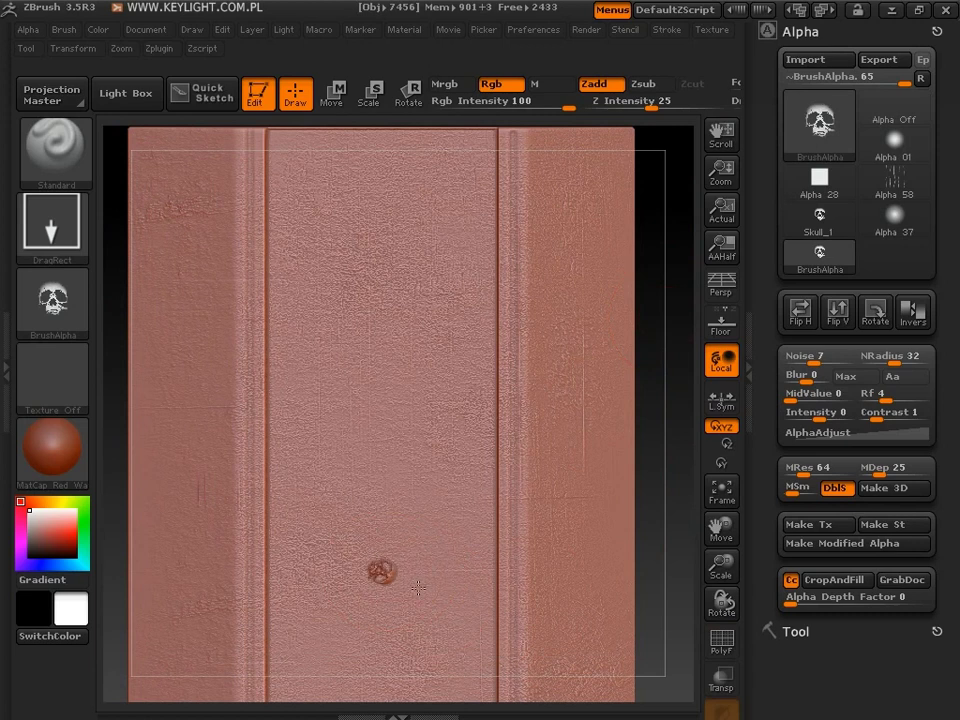
Stamp an upright BrushAlpha skull relief on the upper blade
{"action": "left_click_drag", "start_coordinate": [418, 588], "coordinate": [440, 452]}
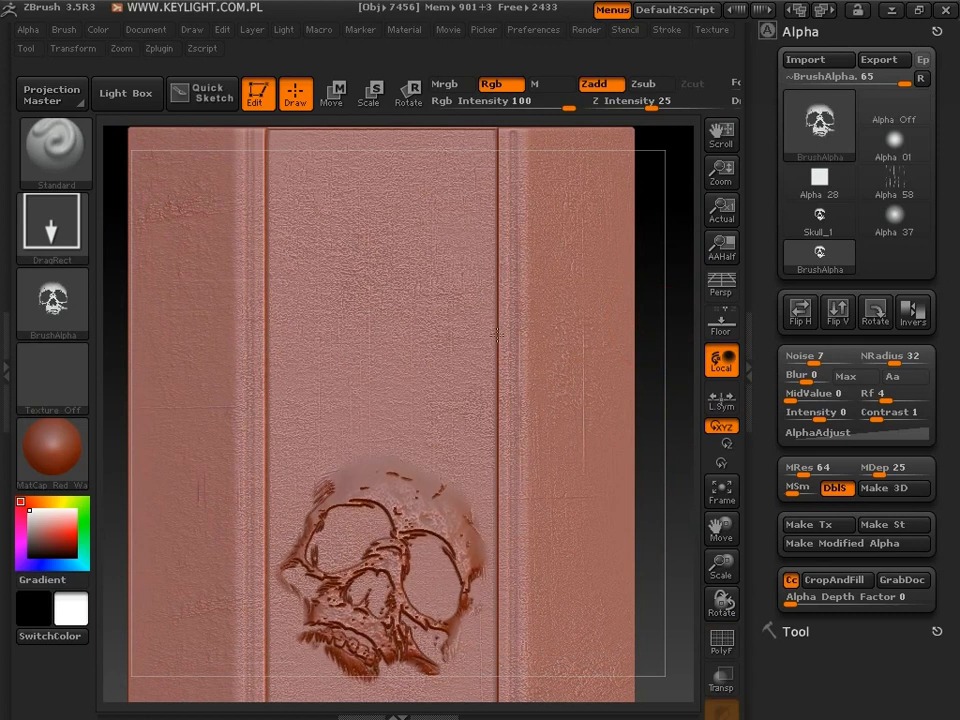
{"action": "left_click_drag", "start_coordinate": [497, 335], "coordinate": [440, 300]}
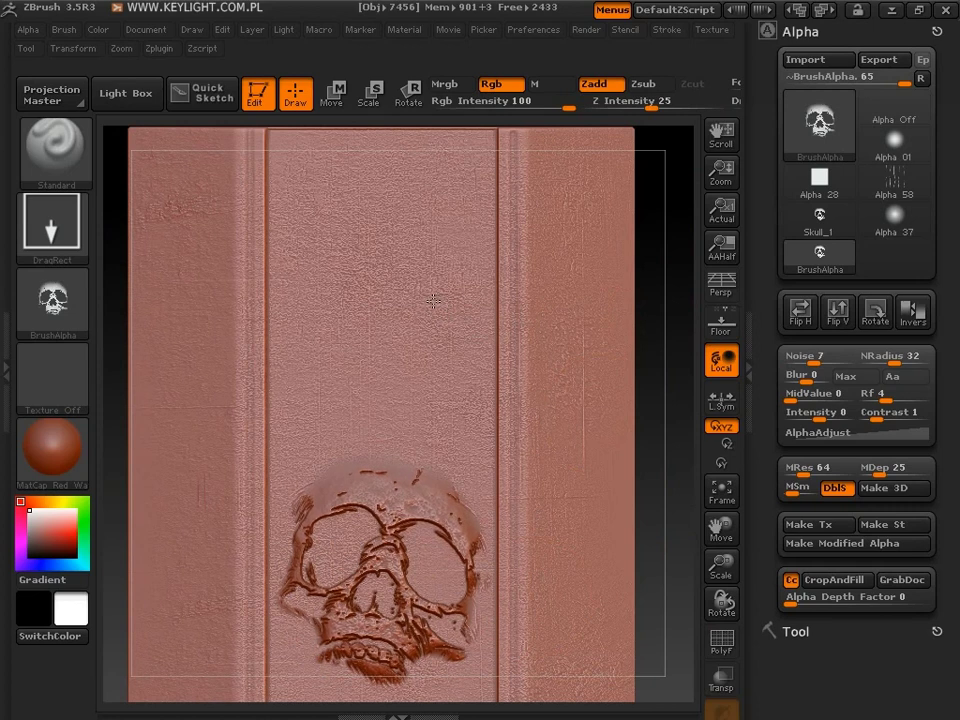
{"action": "mouse_move", "coordinate": [672, 529]}
{"action": "left_mouse_down"}
{"action": "mouse_move", "coordinate": [619, 354]}
{"action": "mouse_move", "coordinate": [492, 405]}
{"action": "mouse_move", "coordinate": [614, 402]}
{"action": "left_mouse_up"}
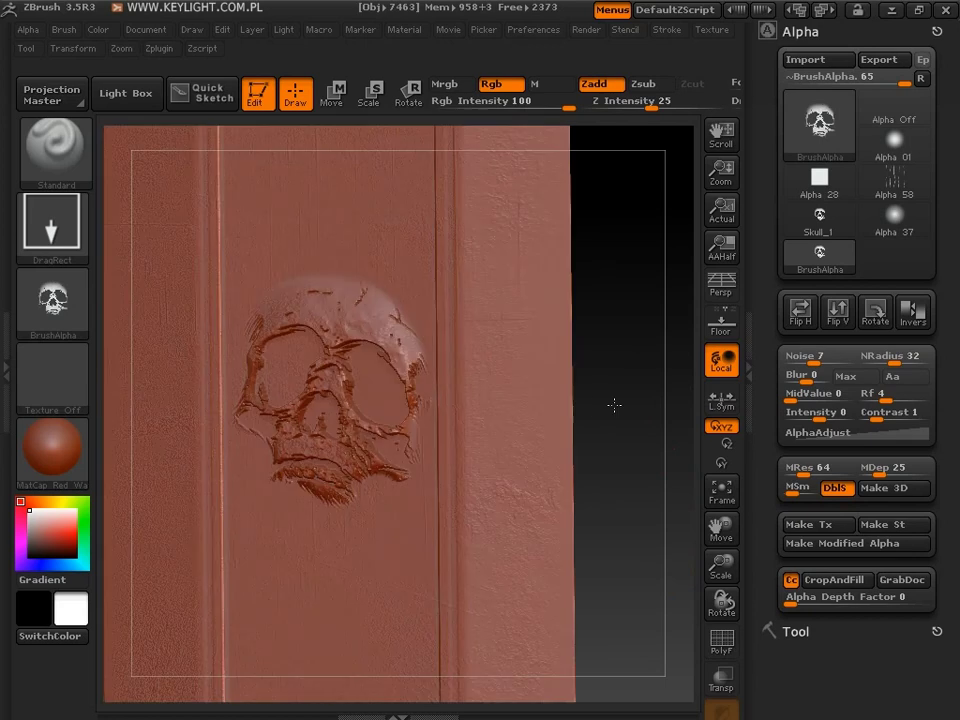
Orbit, frame and zoom the view to inspect the raised skull relief
{"action": "key", "text": "shift"}
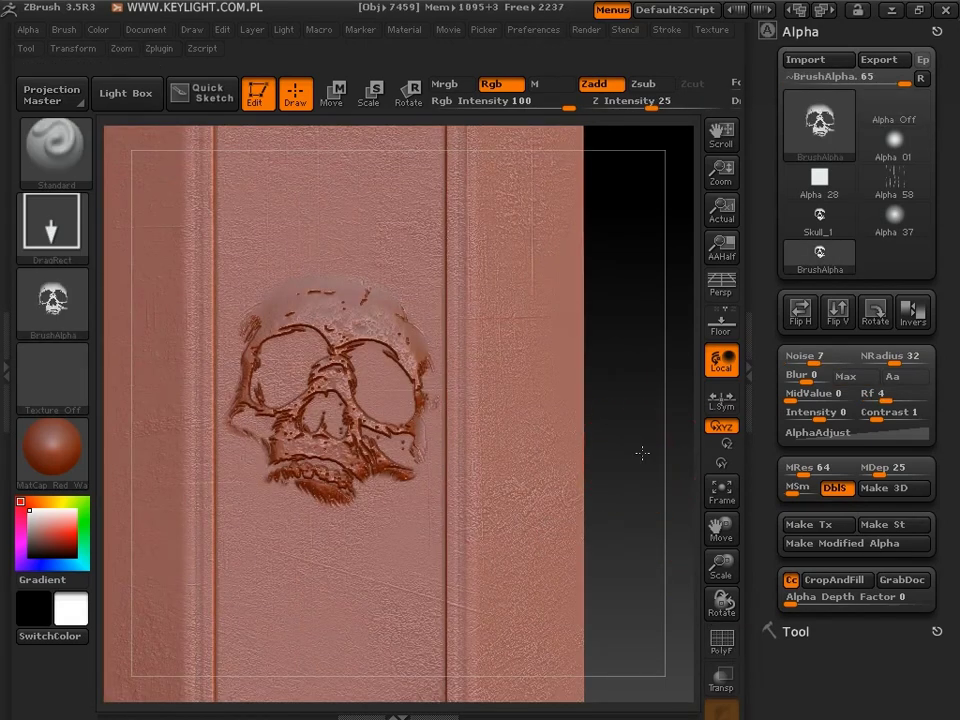
{"action": "mouse_move", "coordinate": [643, 452]}
{"action": "left_mouse_down"}
{"action": "mouse_move", "coordinate": [418, 469]}
{"action": "mouse_move", "coordinate": [490, 471]}
{"action": "mouse_move", "coordinate": [523, 469]}
{"action": "mouse_move", "coordinate": [182, 471]}
{"action": "mouse_move", "coordinate": [437, 469]}
{"action": "mouse_move", "coordinate": [315, 431]}
{"action": "left_mouse_up"}
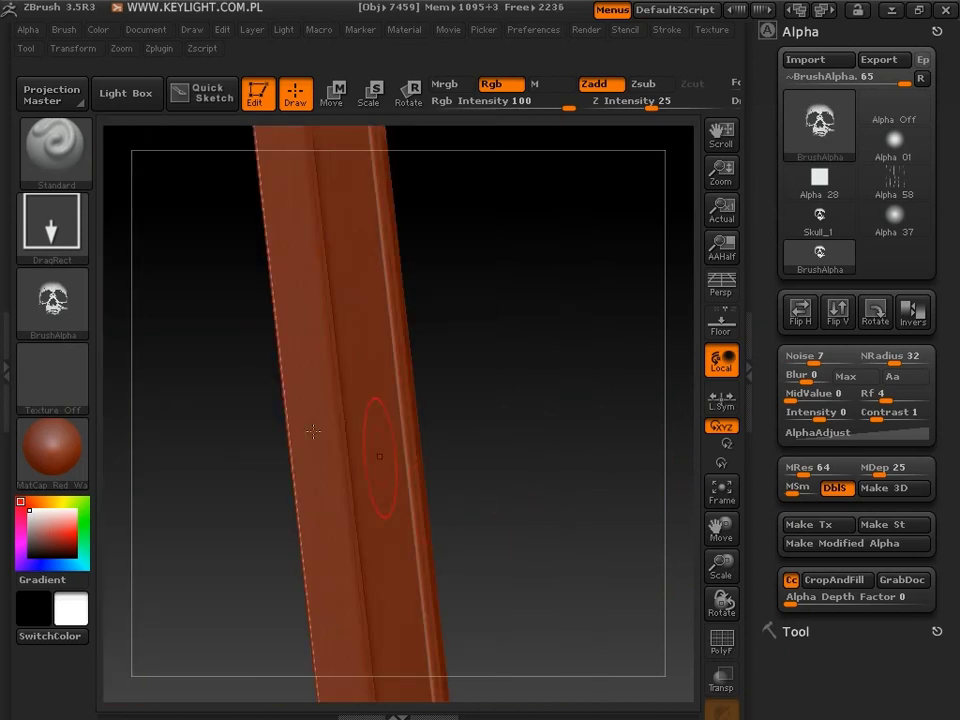
{"action": "left_click_drag", "start_coordinate": [196, 373], "coordinate": [587, 461]}
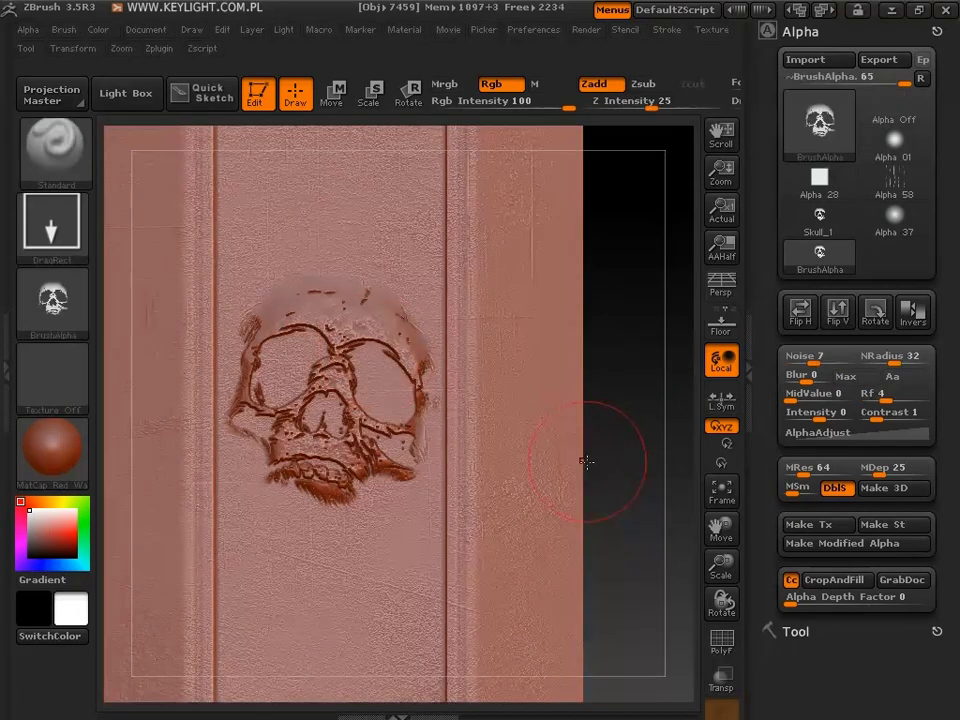
{"action": "key", "text": "f"}
{"action": "mouse_move", "coordinate": [536, 225]}
{"action": "left_mouse_down"}
{"action": "mouse_move", "coordinate": [565, 354]}
{"action": "mouse_move", "coordinate": [493, 373]}
{"action": "mouse_move", "coordinate": [420, 375]}
{"action": "mouse_move", "coordinate": [567, 358]}
{"action": "mouse_move", "coordinate": [555, 362]}
{"action": "left_mouse_up"}
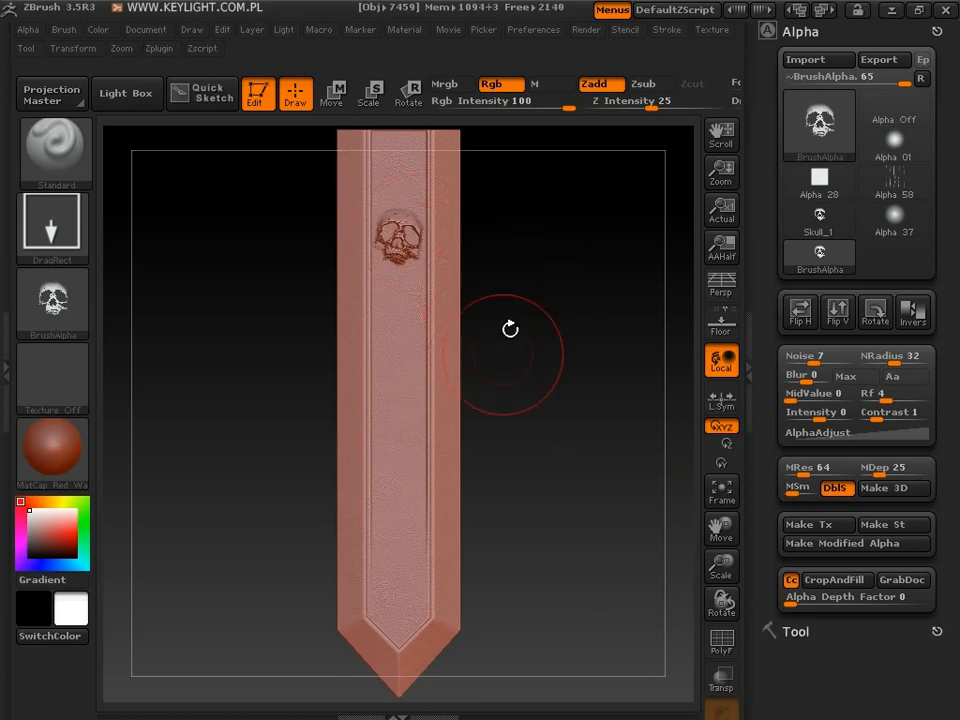
{"action": "mouse_move", "coordinate": [497, 210]}
{"action": "left_mouse_down", "text": "alt"}
{"action": "mouse_move", "coordinate": [527, 252]}
{"action": "mouse_move", "coordinate": [533, 498]}
{"action": "mouse_move", "coordinate": [471, 499]}
{"action": "left_mouse_up", "text": "alt"}
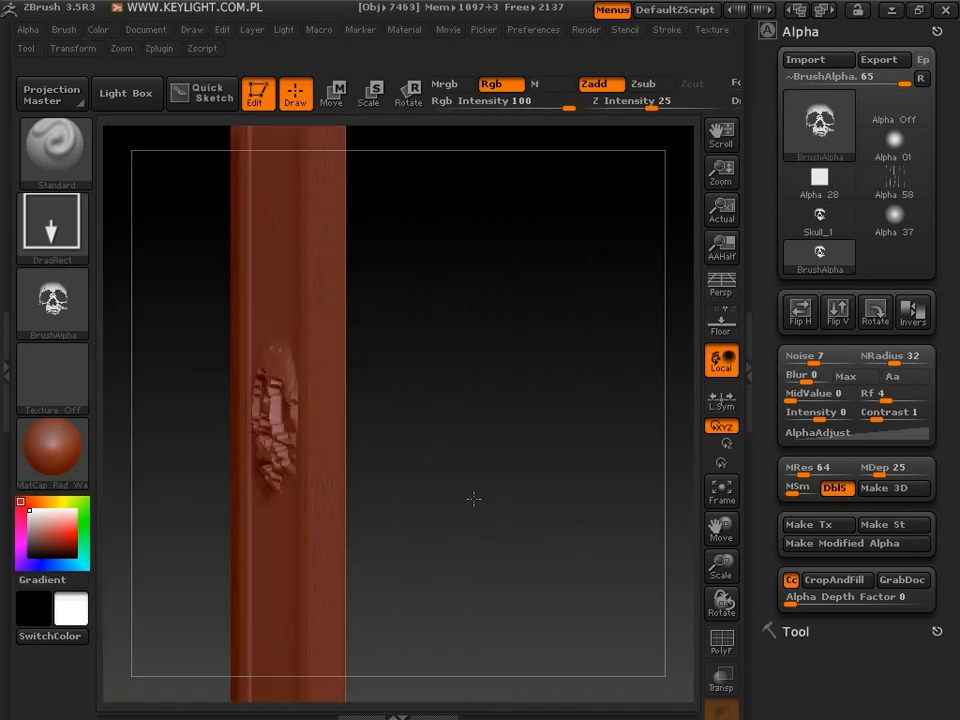